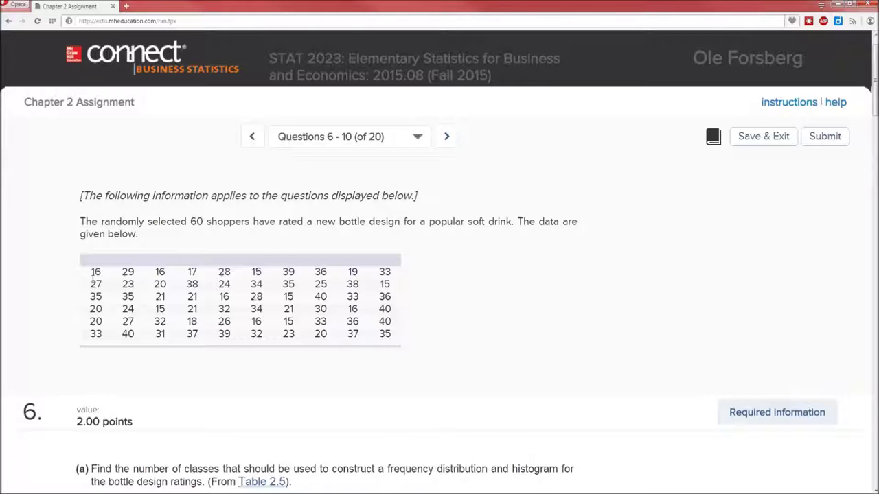
Select all 60 bottle ratings from 16 to 35, copy them, and switch to the workbook.
drag(93, 272, 395, 336)
key(ctrl+c)
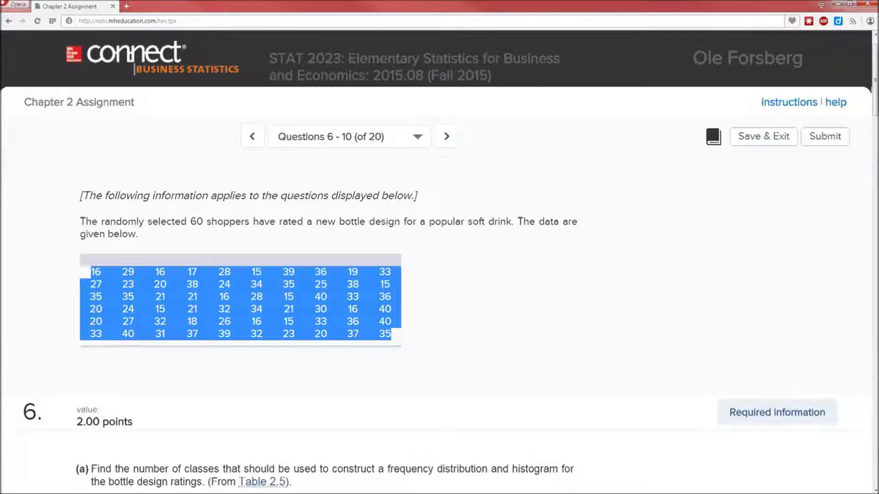
key(alt+Tab)
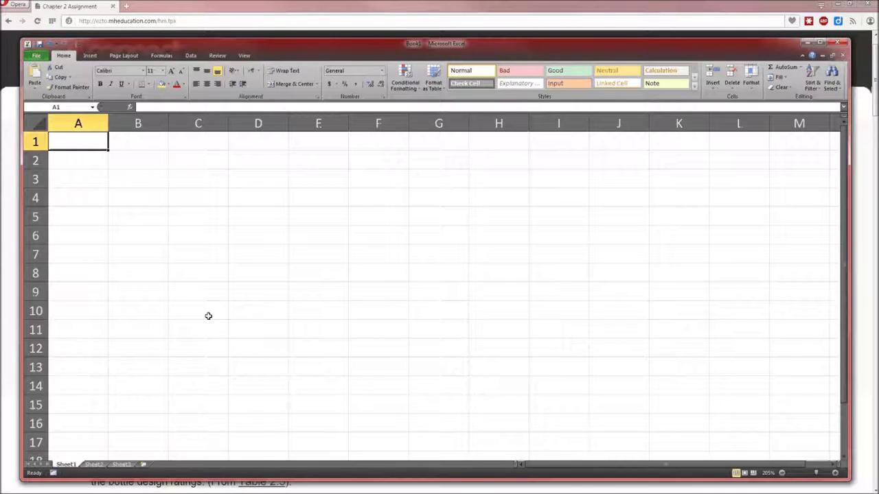
Paste the ratings into Book1 so they fill A1:J6, then select B8.
click(663, 4)
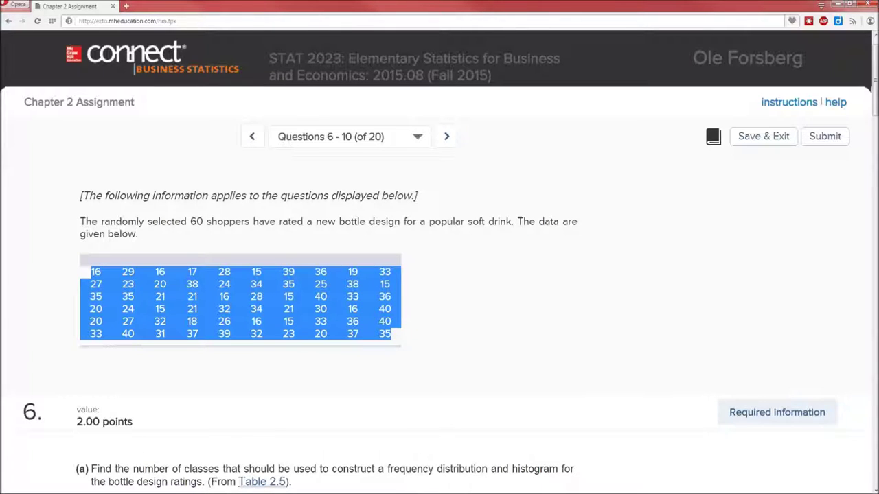
key(alt+Tab)
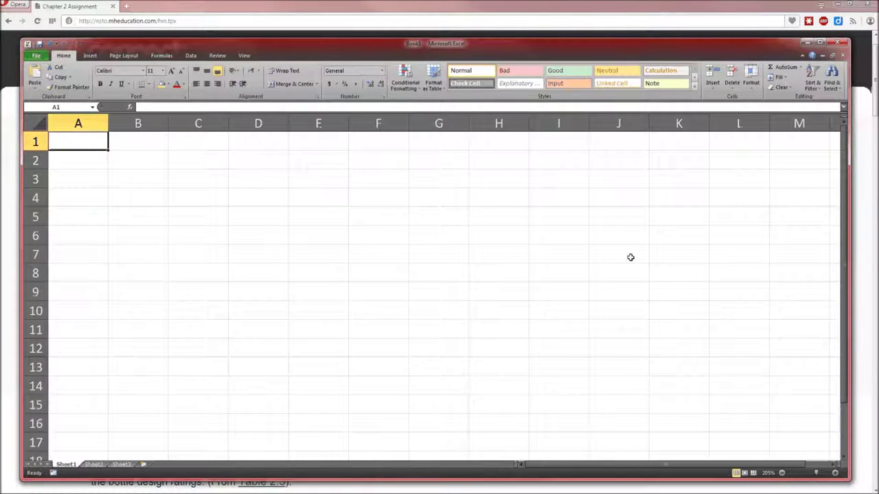
key(ctrl+v)
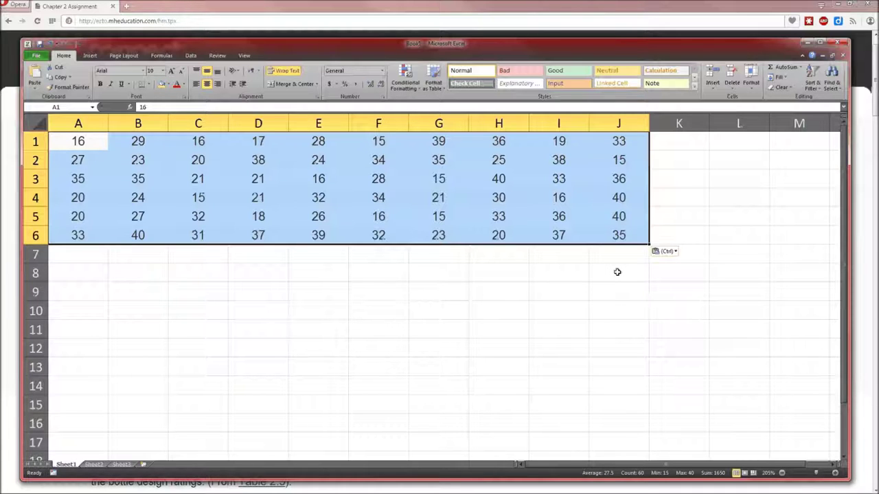
click(617, 271)
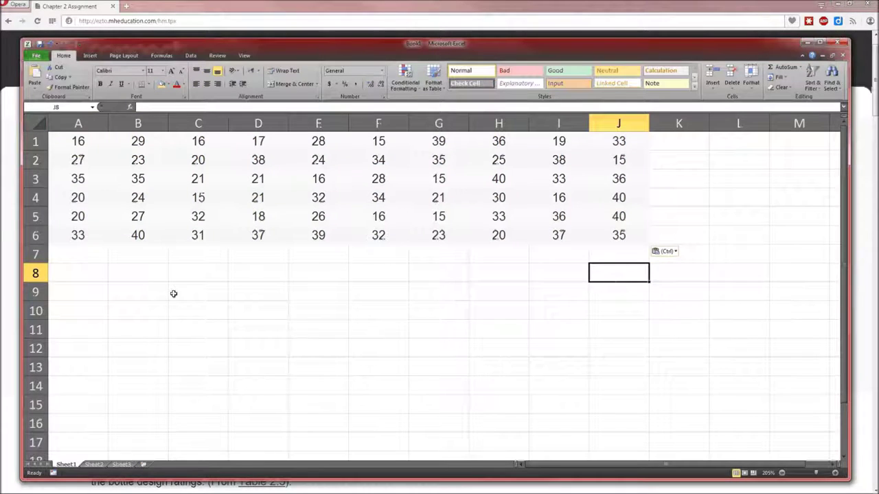
click(138, 271)
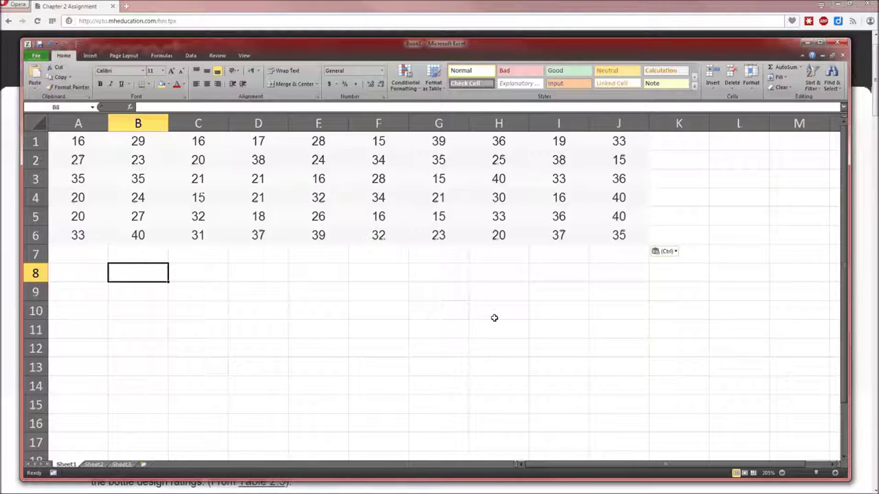
Enter =AVERAGE(A1:J6) in B8, giving a mean of 27.5.
text(=)
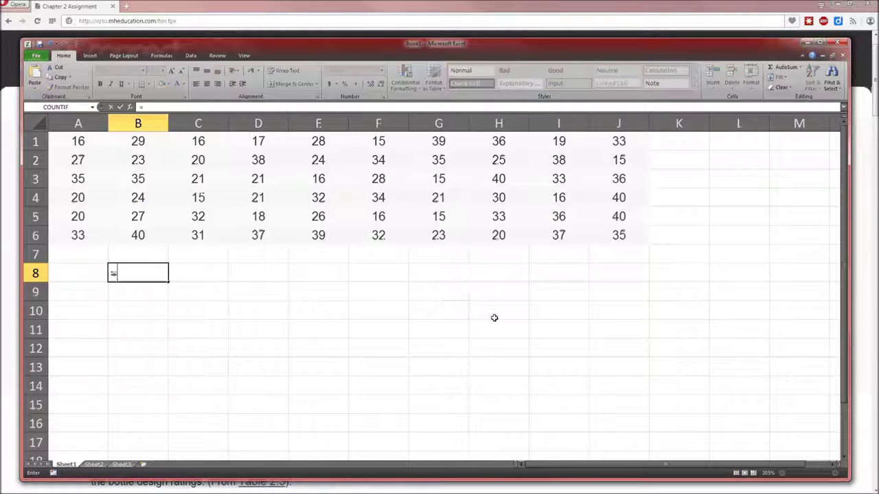
text(average()
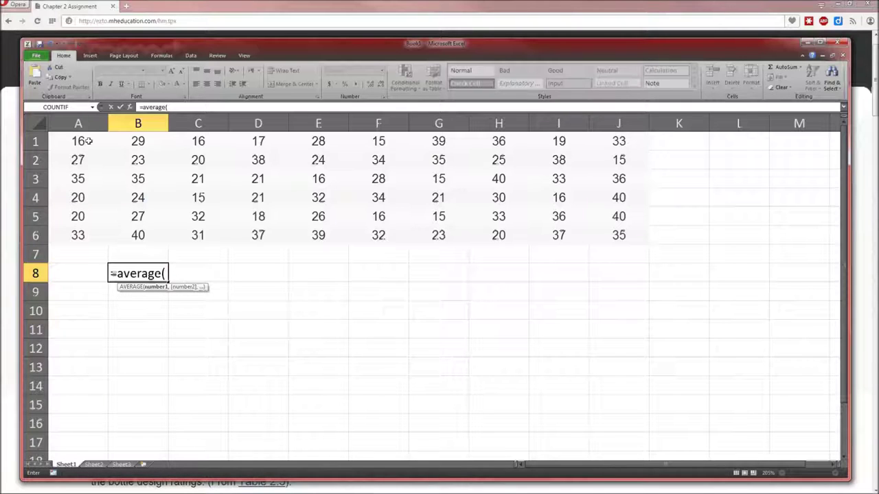
drag(88, 141, 621, 234)
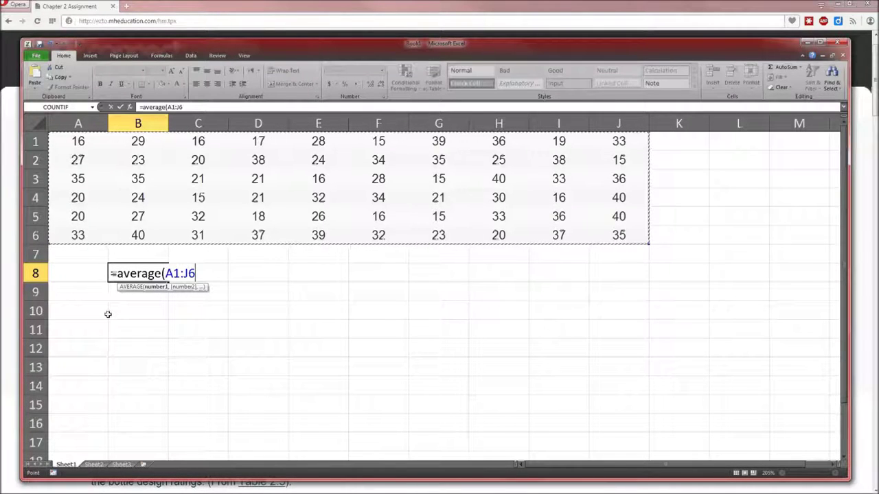
text())
key(Return)
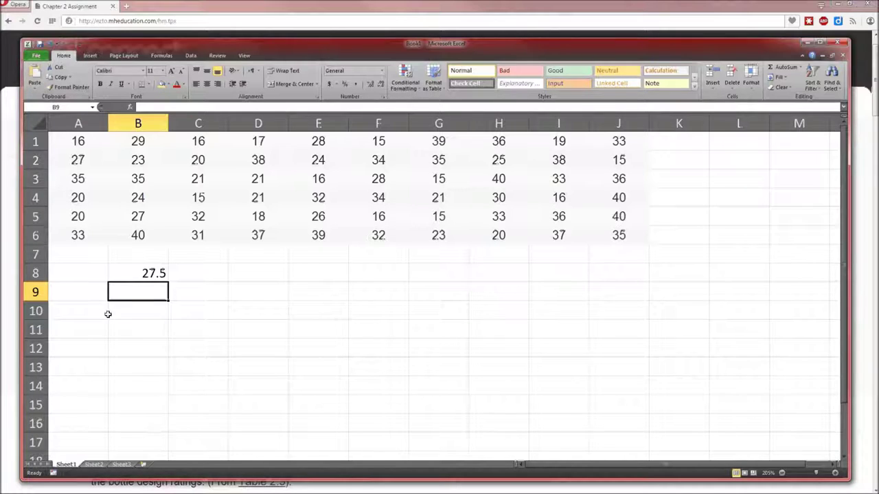
Enter =MEDIAN(A1:J6) in B9, giving a median of 28.
text(=median)
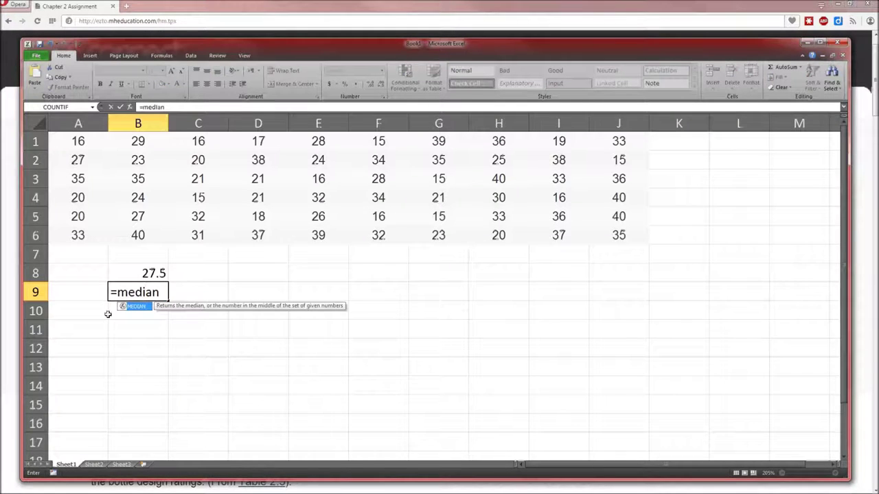
text(()
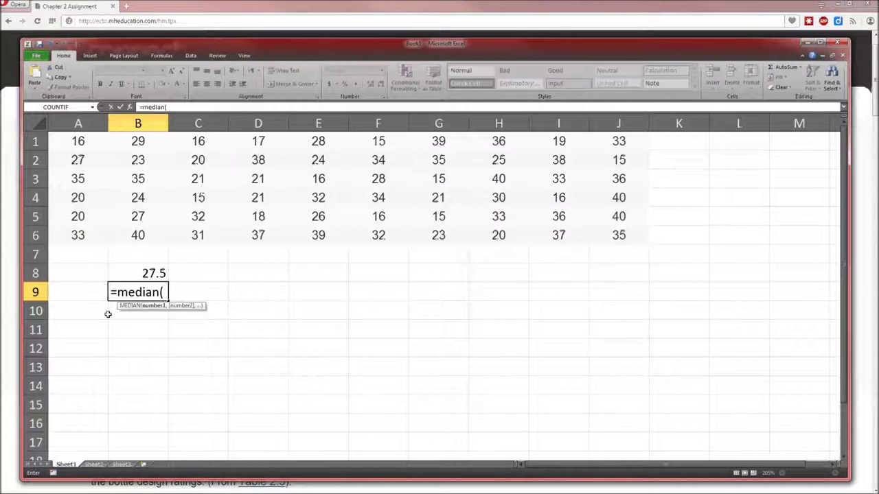
drag(94, 140, 609, 227)
text())
key(Return)
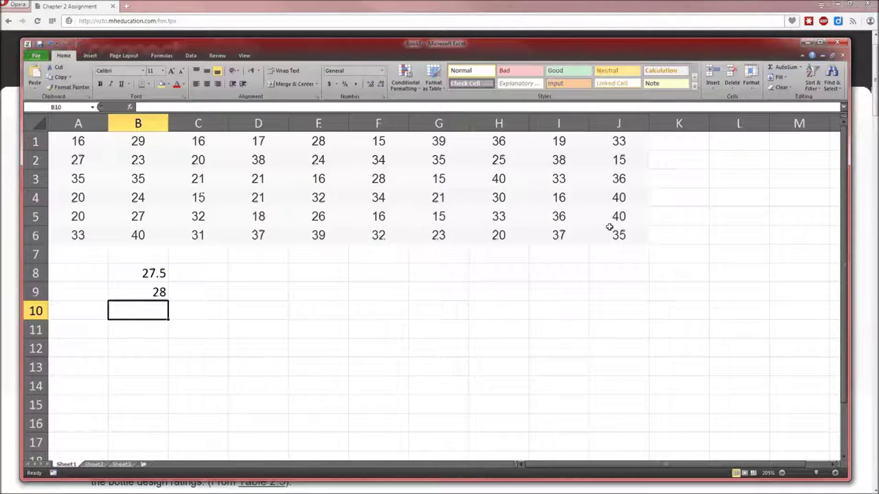
Enter =STDEV.S(A1:J6) in D8, giving a sample standard deviation of 8.440218.
key(Right)
key(Right)
key(Up)
key(Up)
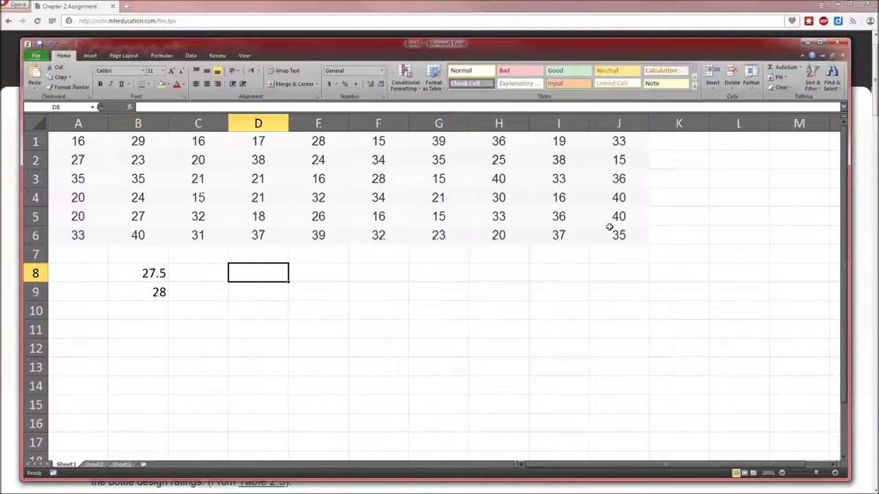
text(=)
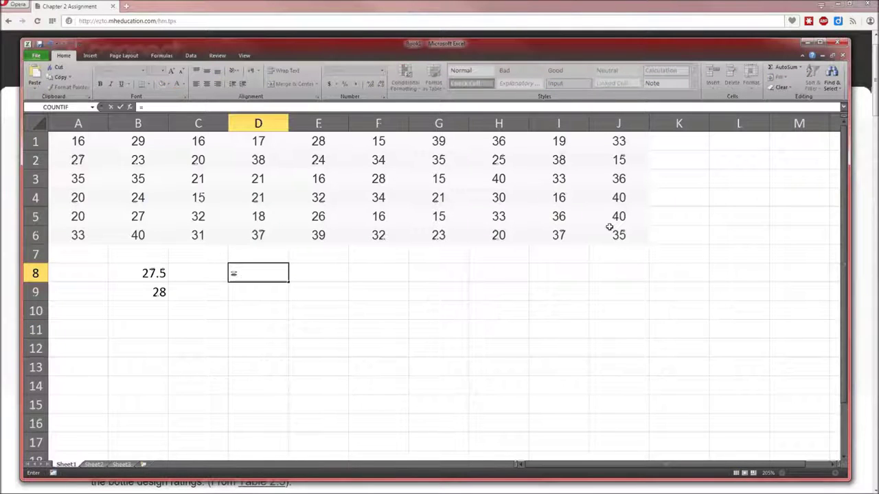
text(stdev)
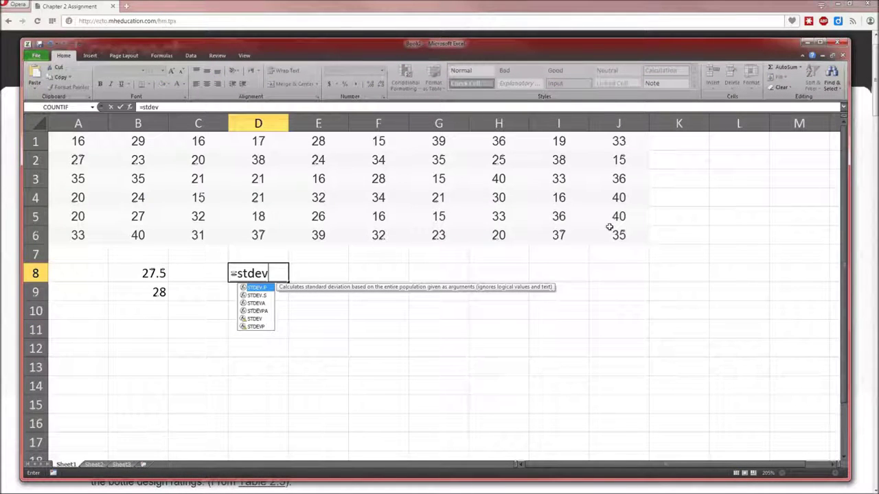
text(.sd)
key(BackSpace)
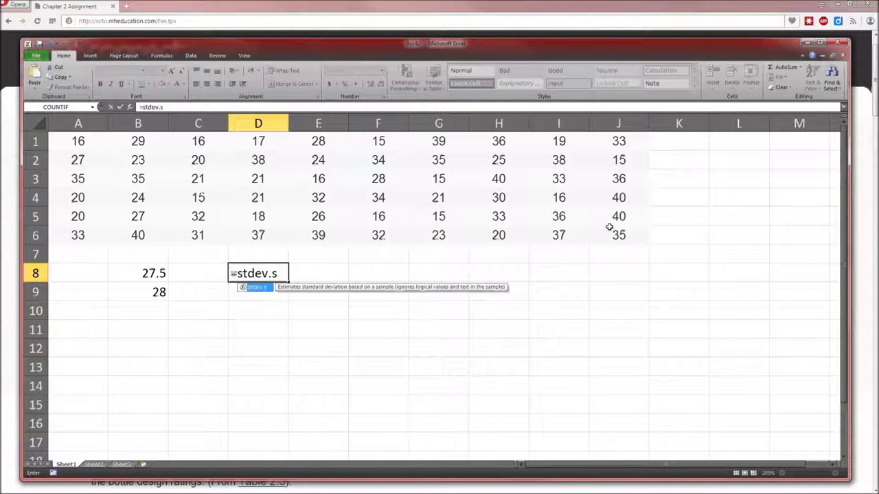
text(()
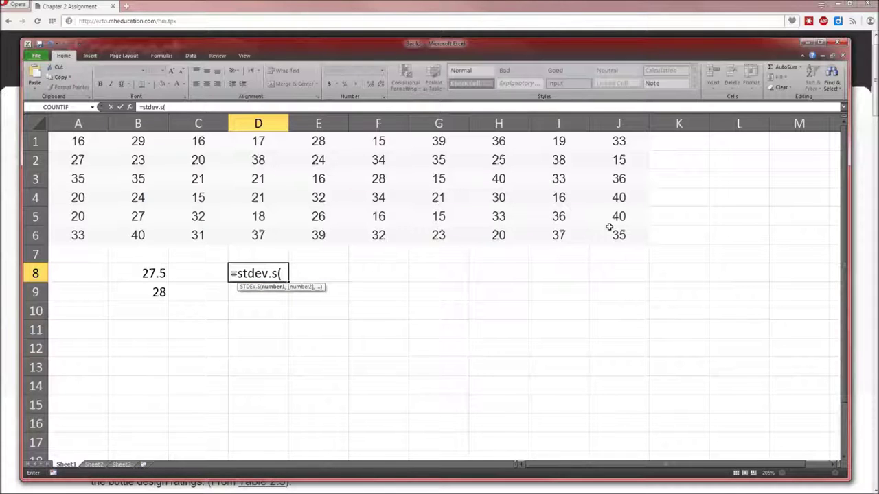
drag(76, 139, 604, 230)
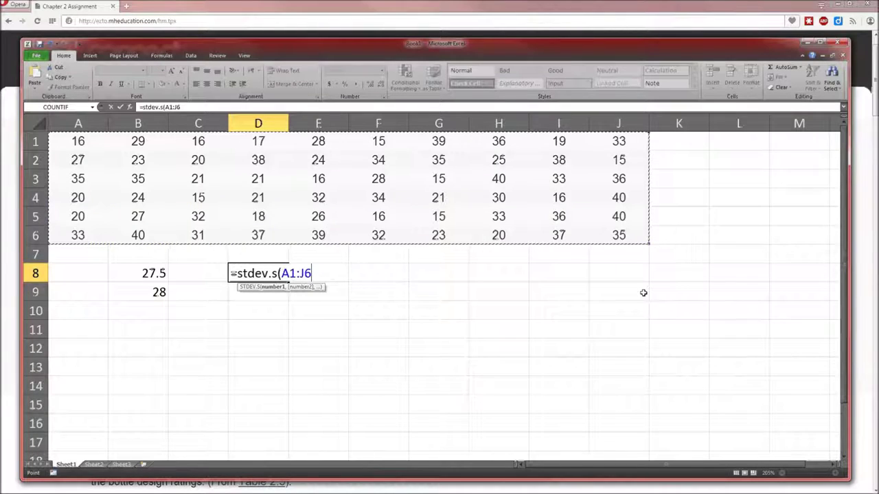
text())
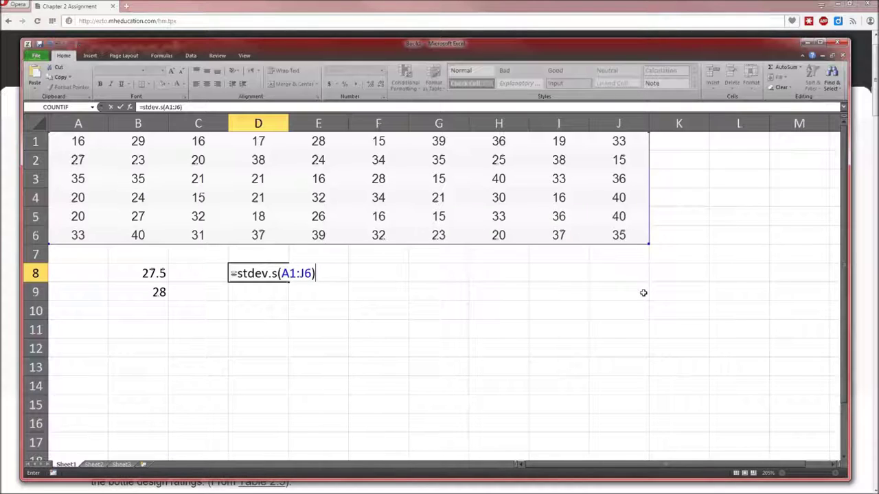
key(Return)
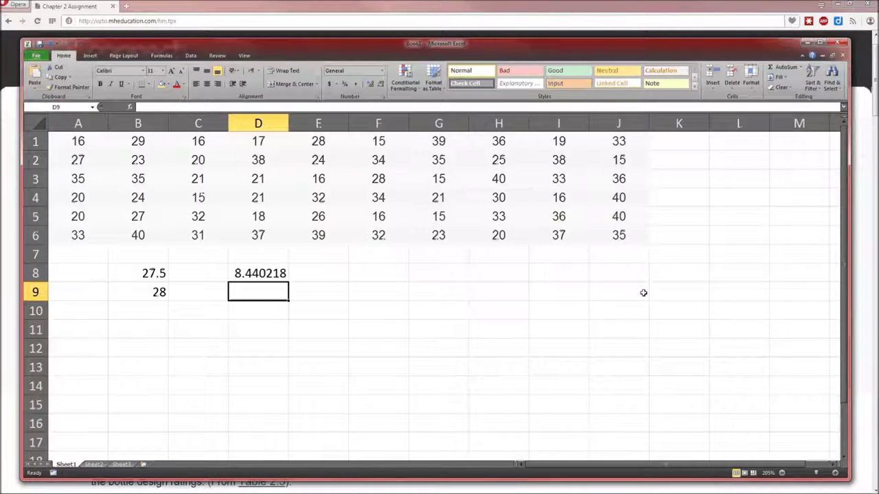
key(Right)
key(Right)
Enter =MAX(A1:J6) in F8, giving the highest rating of 40.
key(Up)
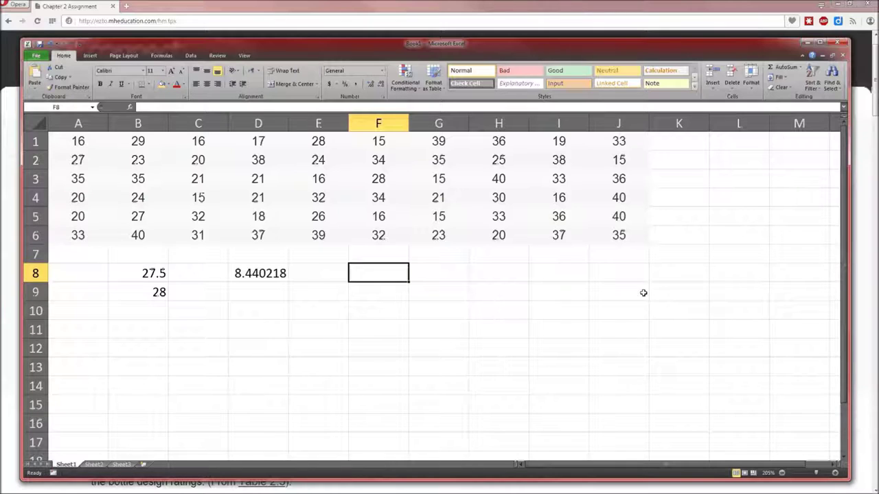
text(=)
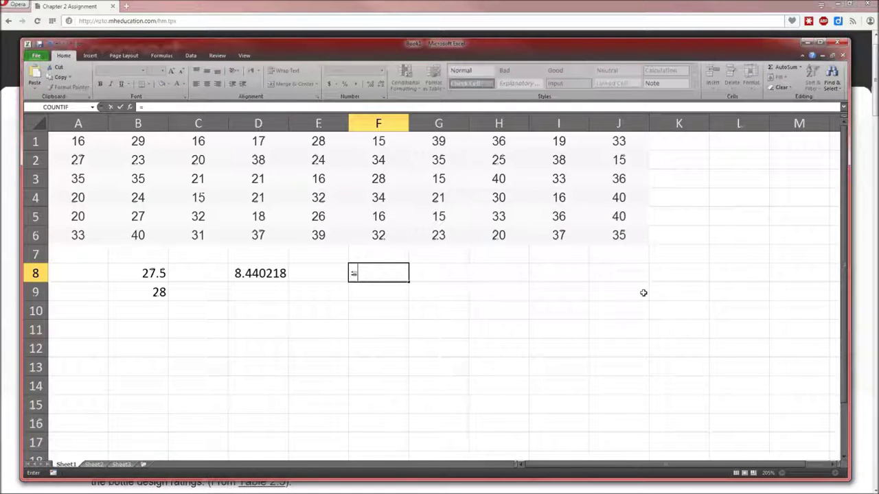
text(max()
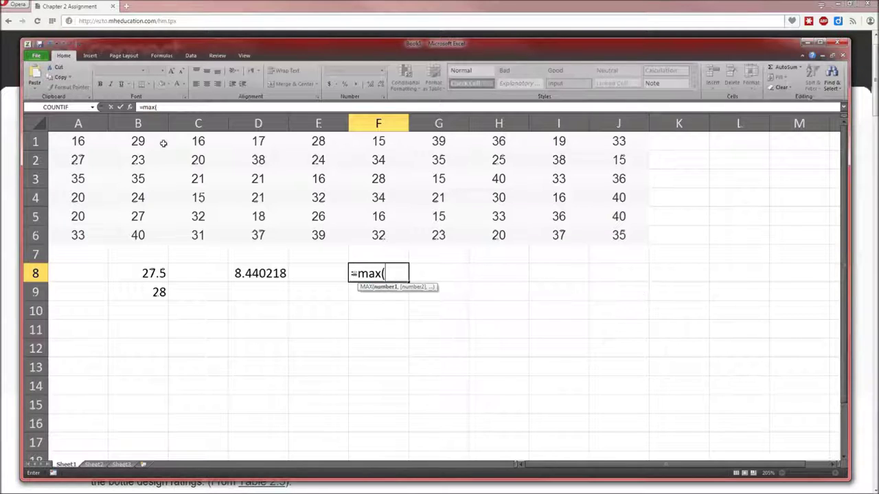
drag(108, 143, 600, 240)
key(Return)
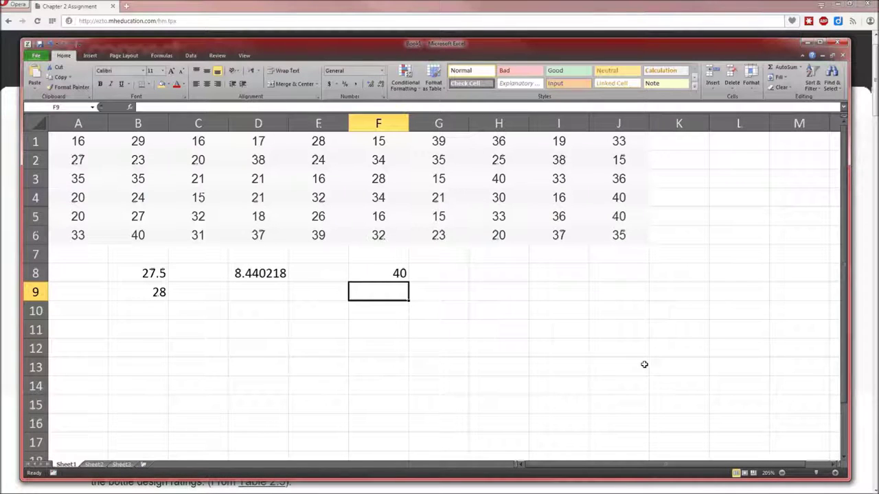
Enter =MIN(A1:J6) in F9, giving the lowest rating of 15.
text(=min)
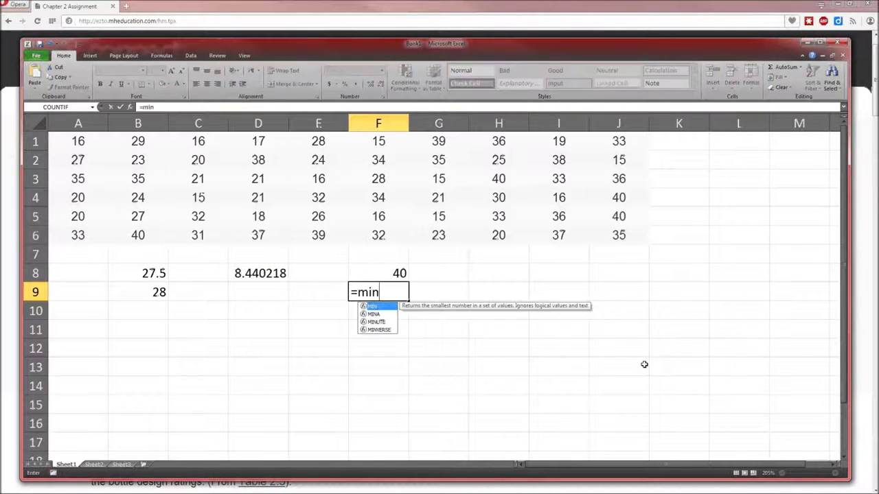
text(()
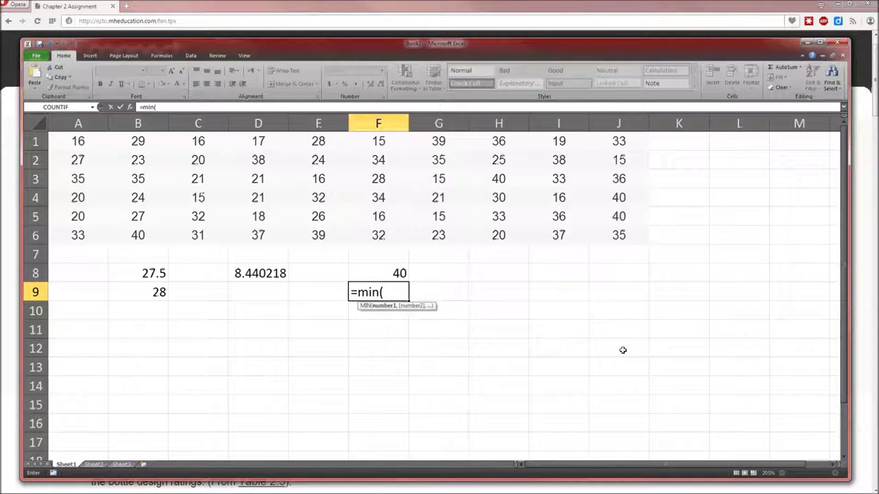
drag(91, 146, 480, 226)
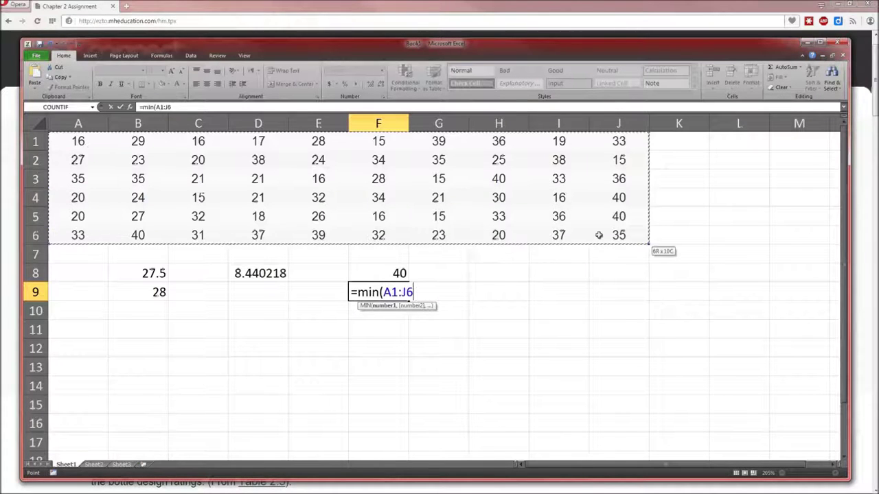
key(Return)
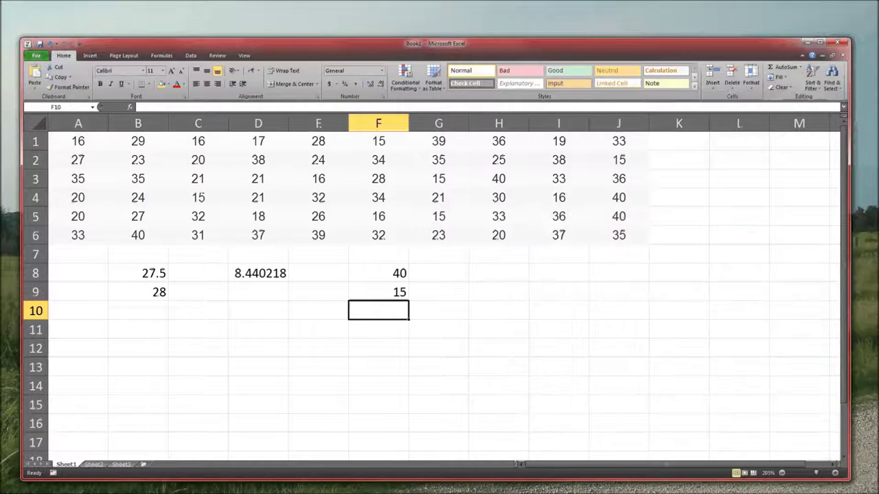
Check Table 2.5 for the recommended number of classes for 60 ratings.
key(alt+Tab)
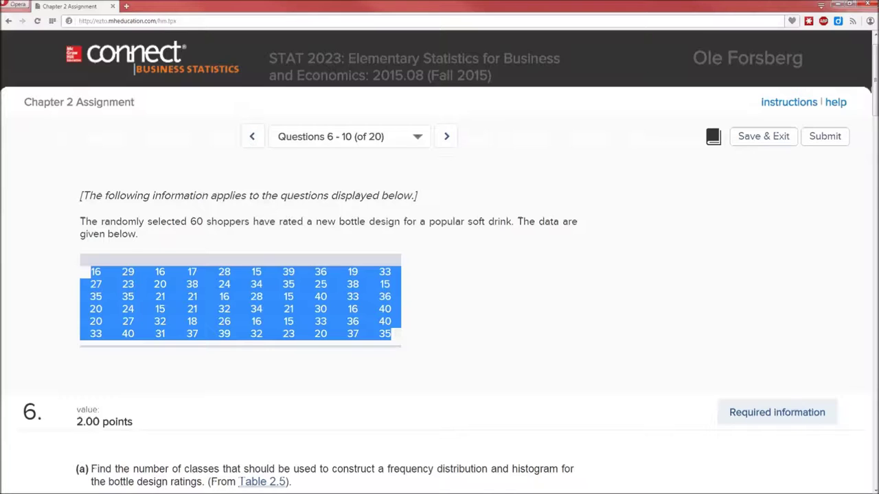
click(414, 359)
scroll(414, 359, down, 4)
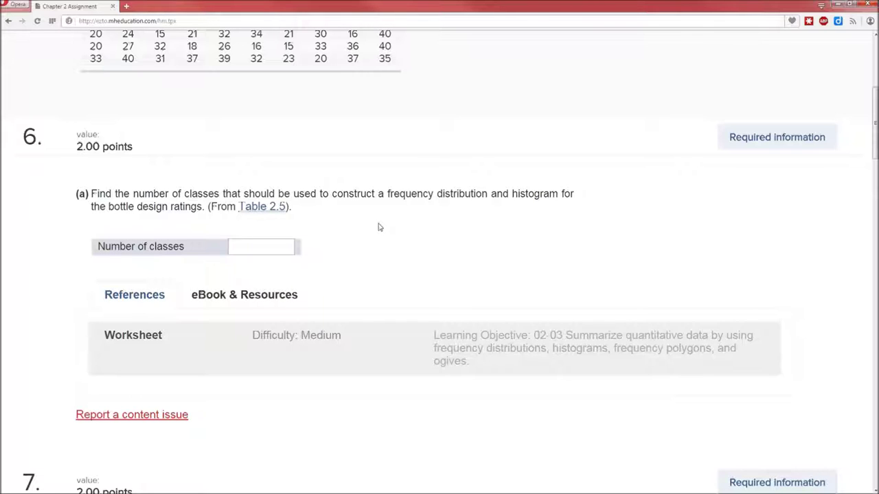
scroll(379, 227, up, 1)
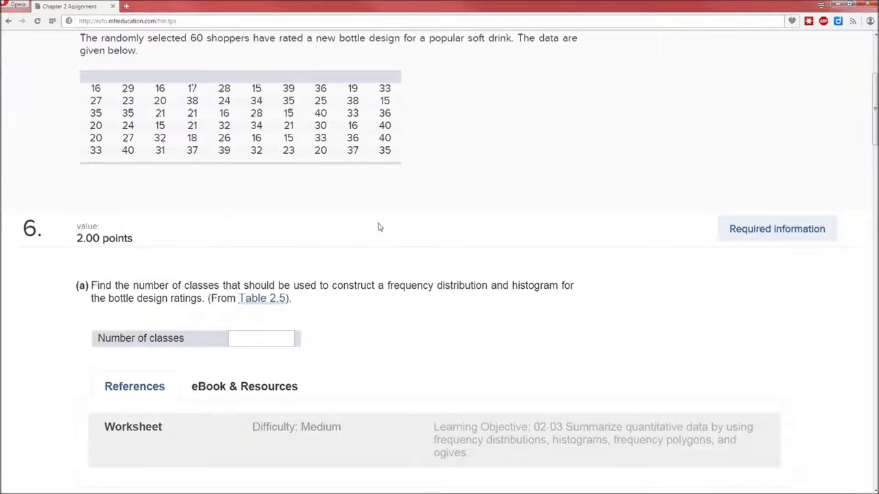
click(254, 301)
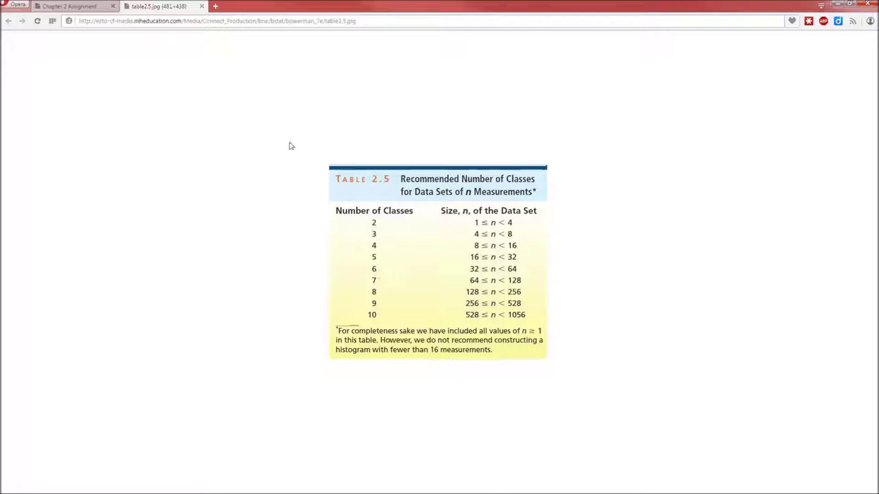
click(202, 7)
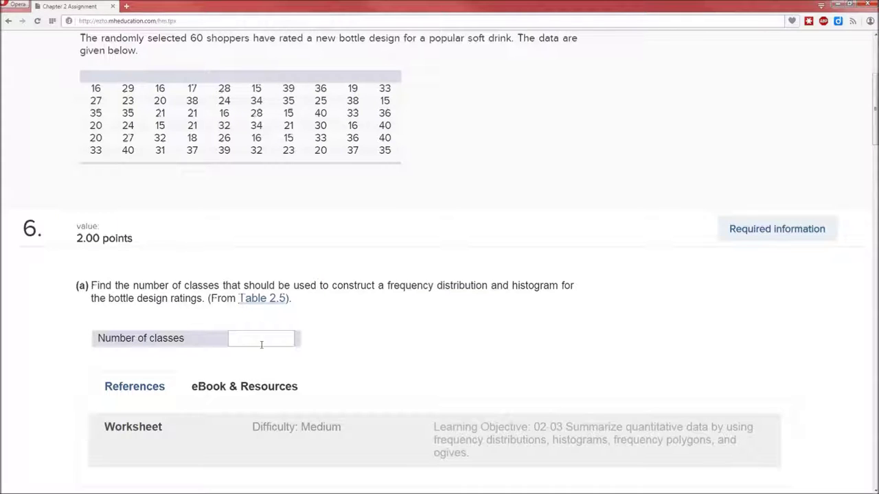
Answer 6 for the number of classes and scroll down to the class-length question.
click(267, 339)
text(6)
click(369, 349)
key(ctrl+plus)
key(ctrl+plus)
key(ctrl+plus)
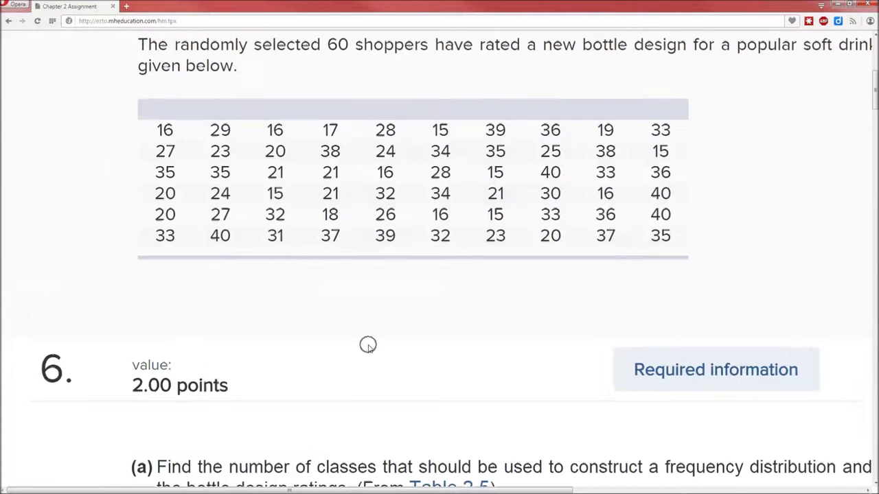
key(ctrl+minus)
scroll(369, 349, down, 10)
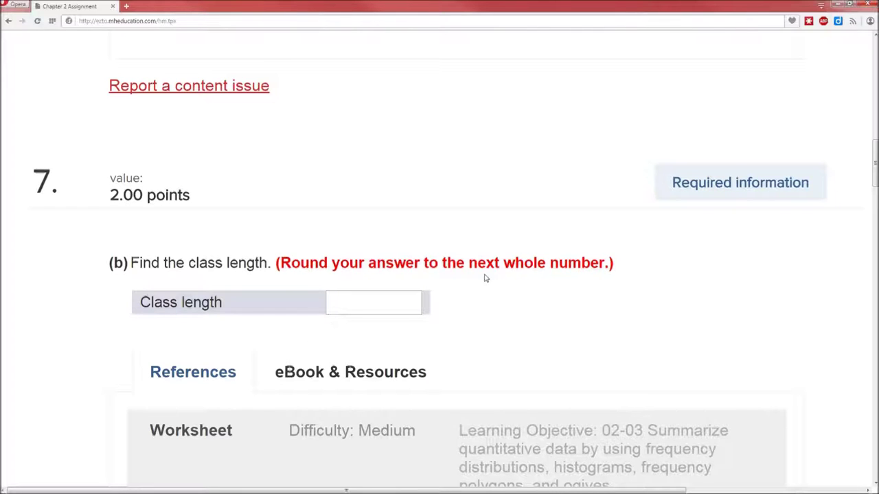
scroll(486, 278, down, 3)
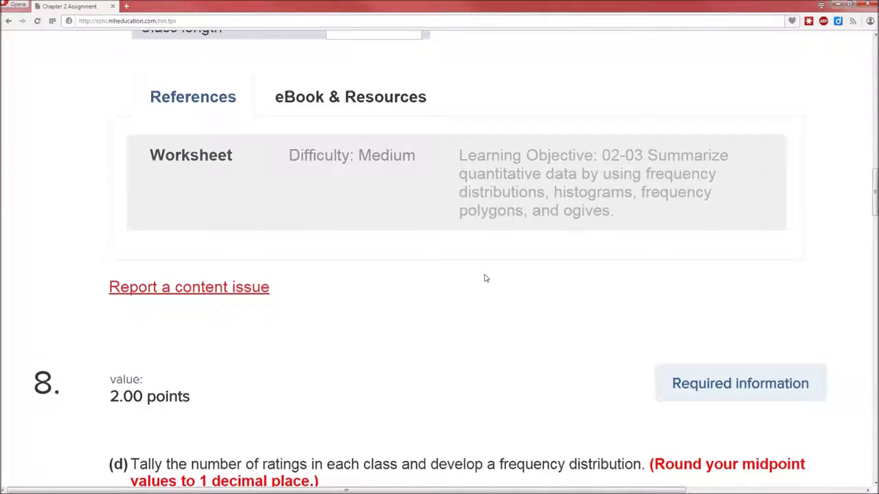
scroll(485, 278, up, 2)
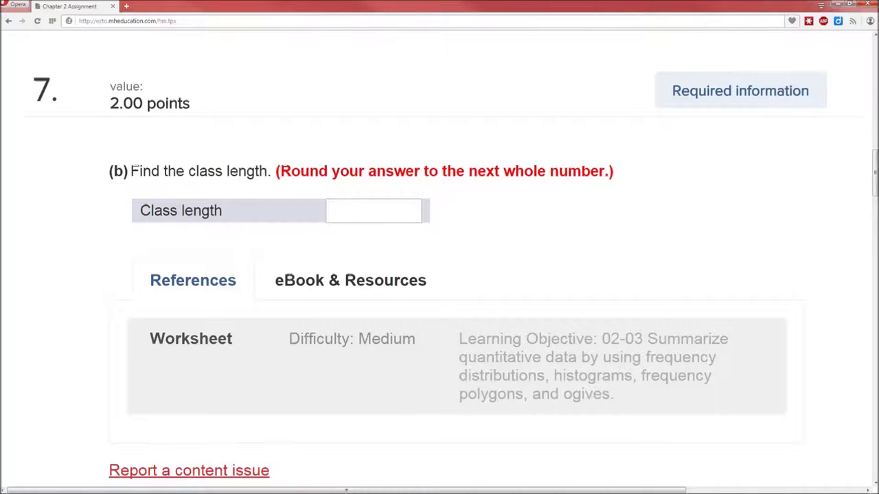
key(alt+Tab)
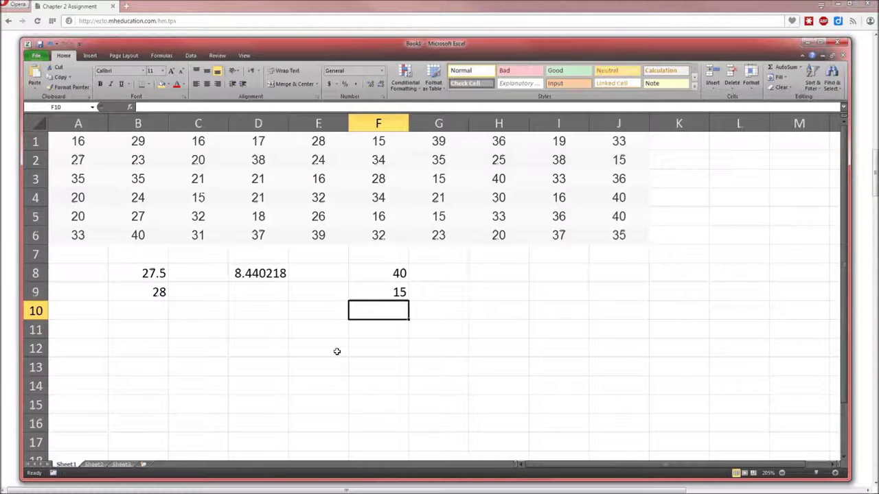
Compute the class length in H8 as =(40-15)/6, giving 4.166667.
click(513, 274)
text(=)
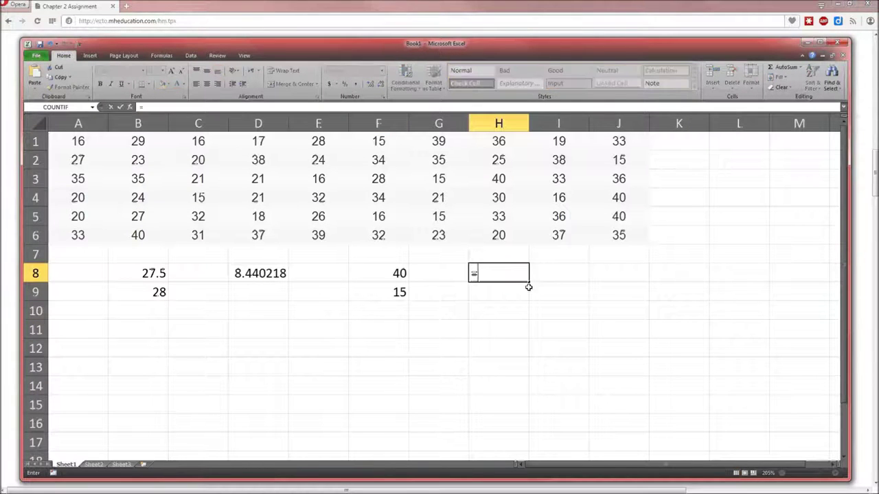
text((40-15)/6)
key(Return)
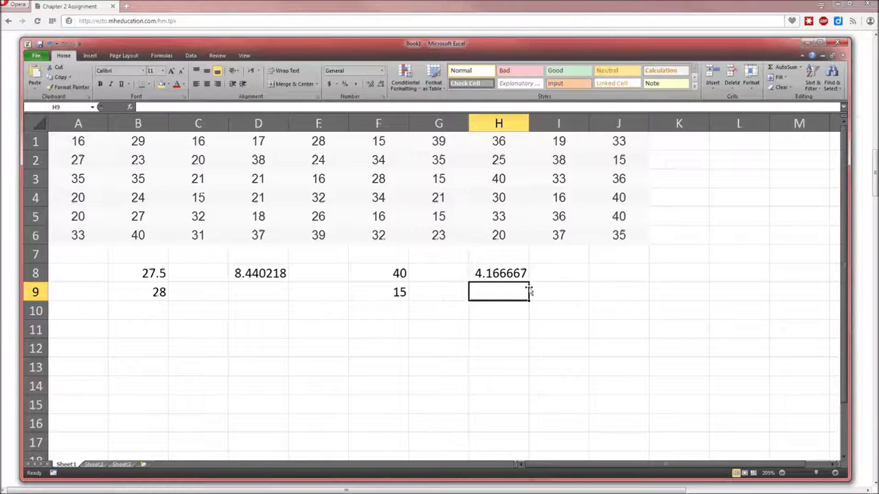
click(449, 4)
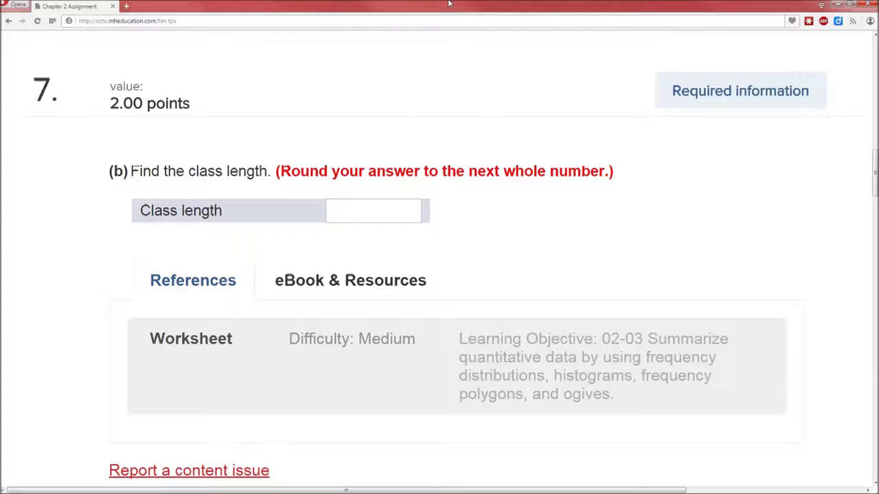
Enter 5 as the class length, then move to the first class's upper limit.
click(370, 221)
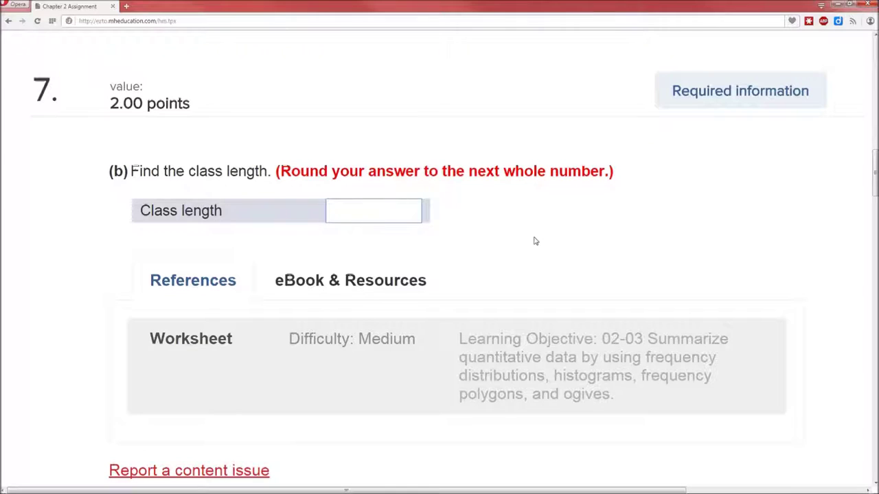
text(5)
click(549, 235)
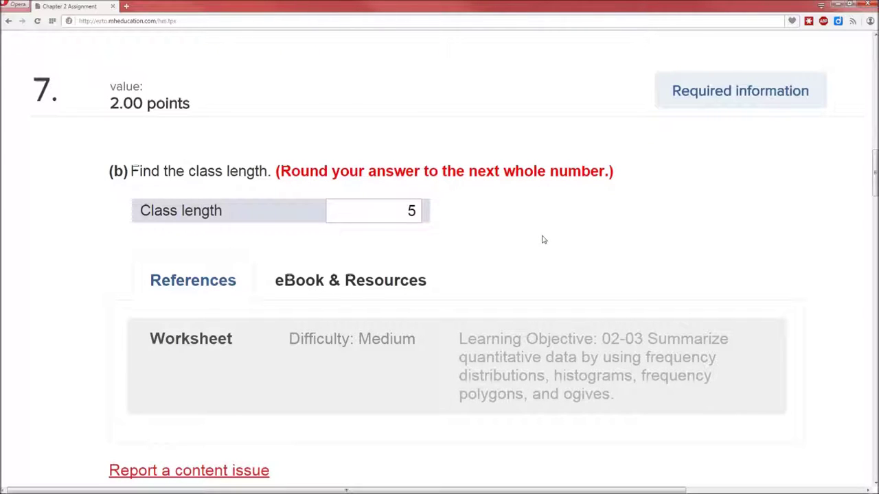
scroll(542, 239, down, 8)
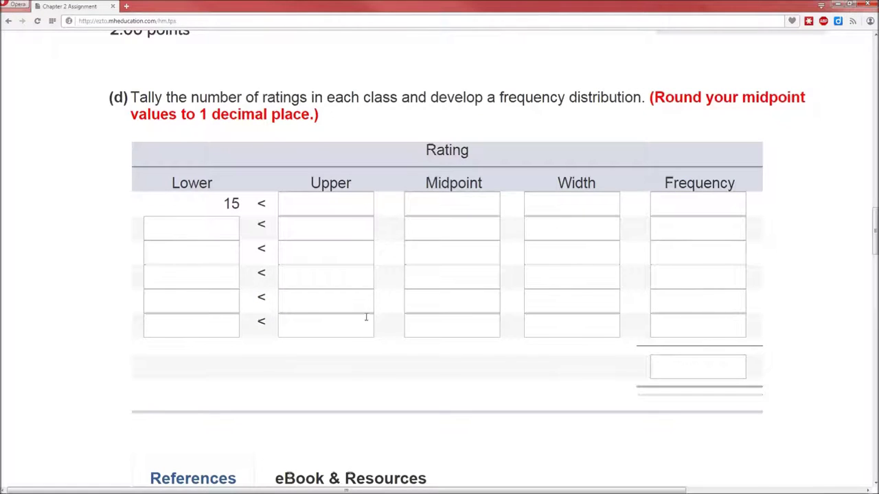
scroll(366, 317, up, 7)
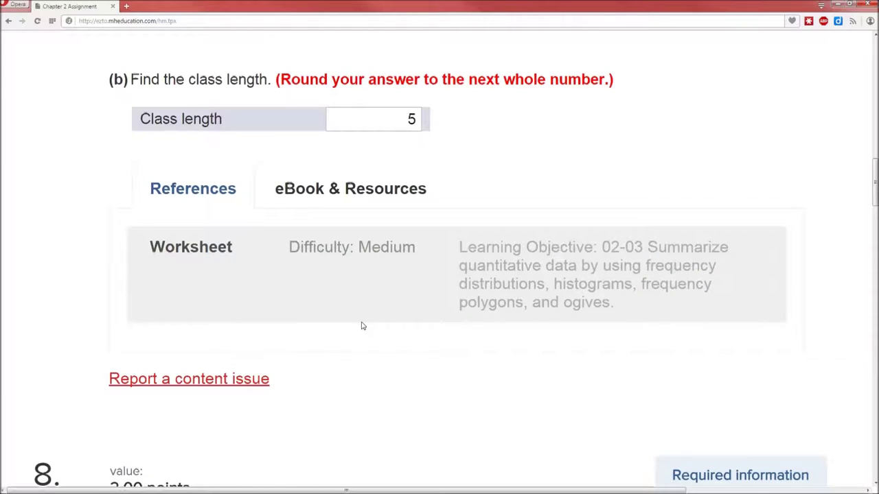
scroll(363, 326, down, 7)
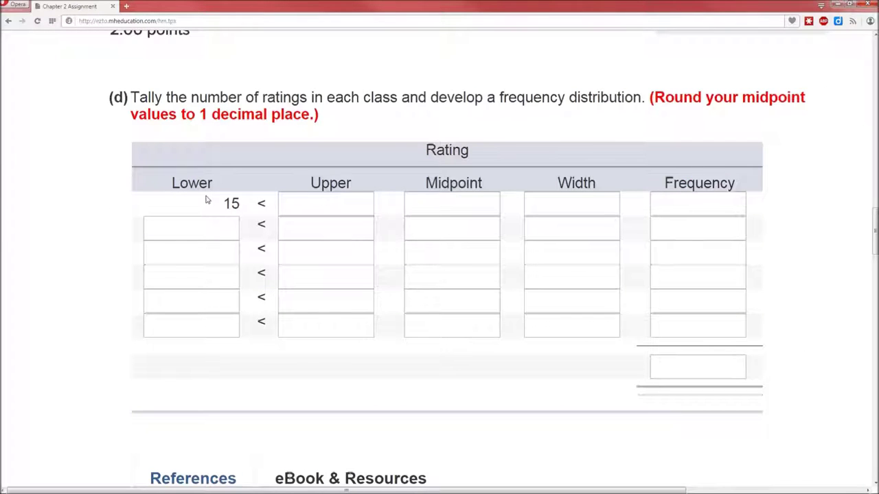
click(315, 203)
Fill in class limits 15–20, 20–25, 25–30 and 30–35.
text(20)
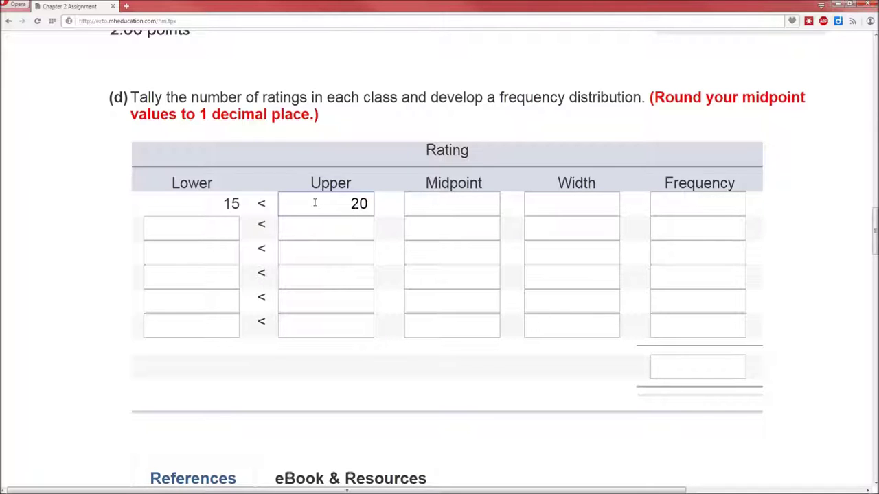
click(206, 227)
text(20)
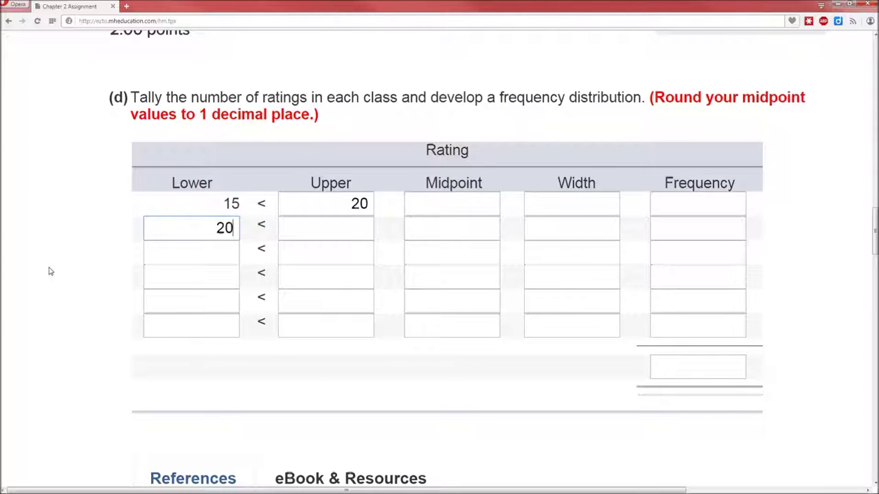
key(Tab)
text(25)
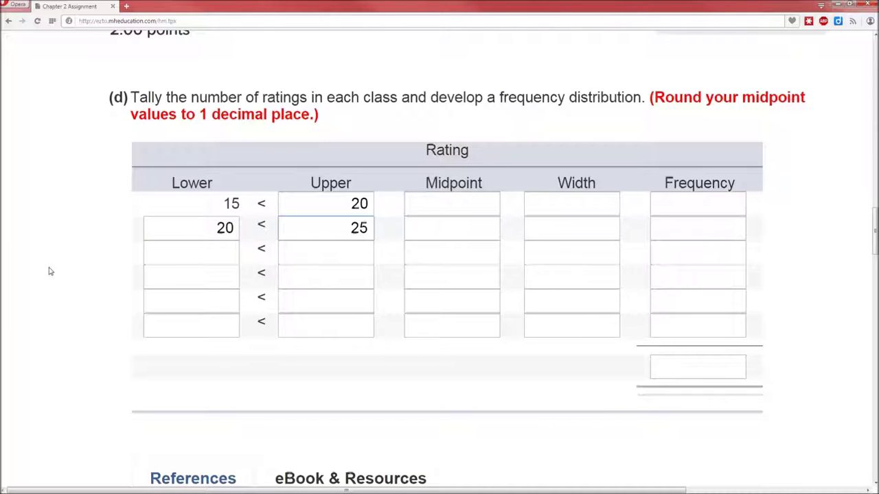
click(170, 253)
text(25)
key(Tab)
text(30)
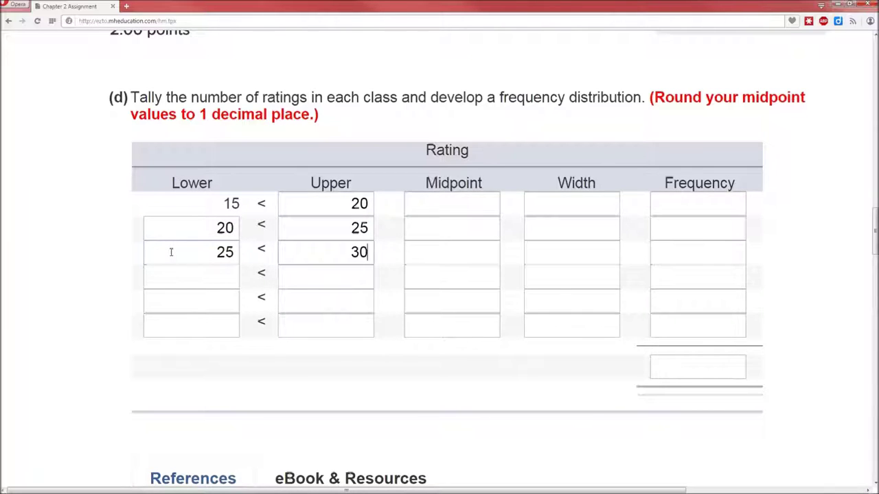
click(200, 278)
text(30)
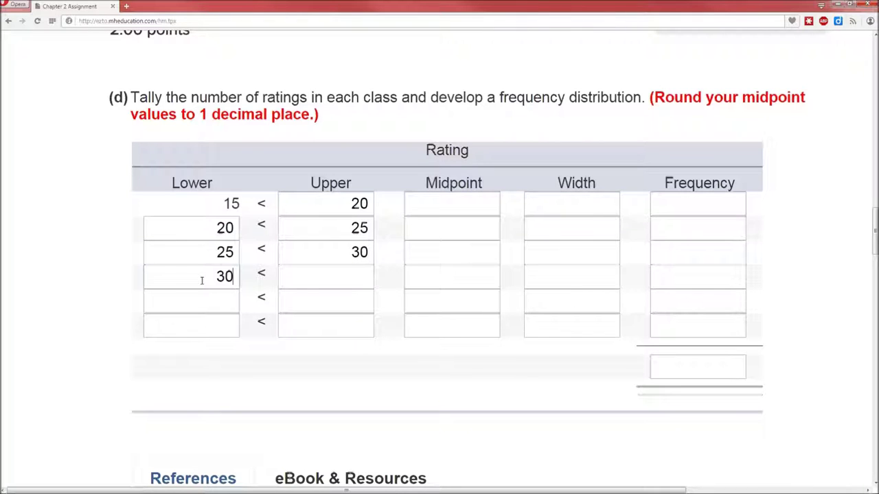
key(Tab)
text(35)
Fill in the last two classes, 35–40 and 40–45, then glance at the ratings workbook.
click(212, 300)
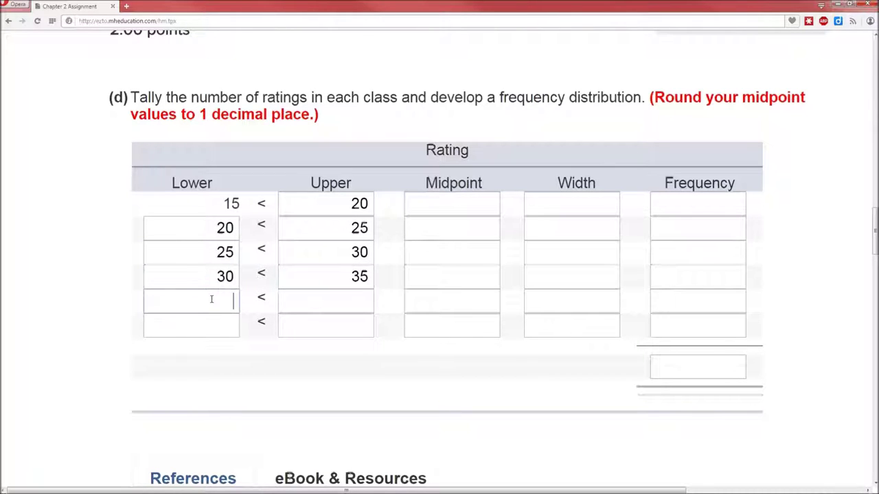
text(35)
key(Tab)
text(40)
click(206, 319)
text(40)
key(Tab)
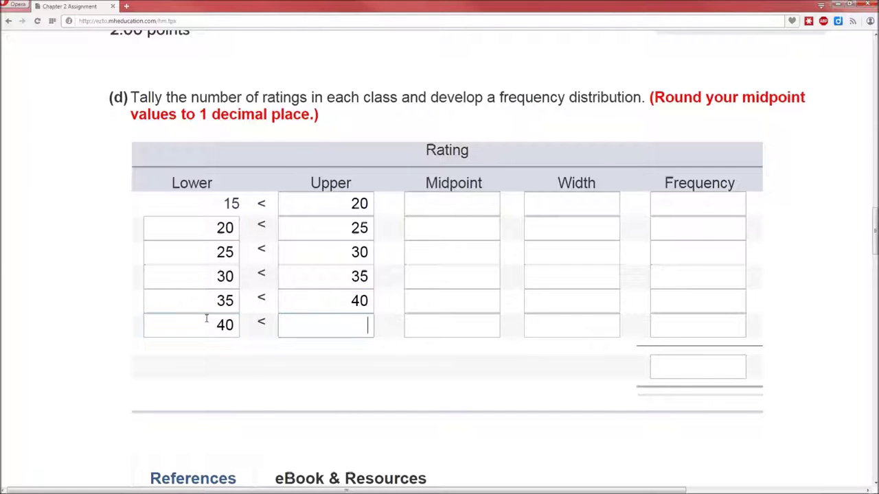
text(45)
click(454, 366)
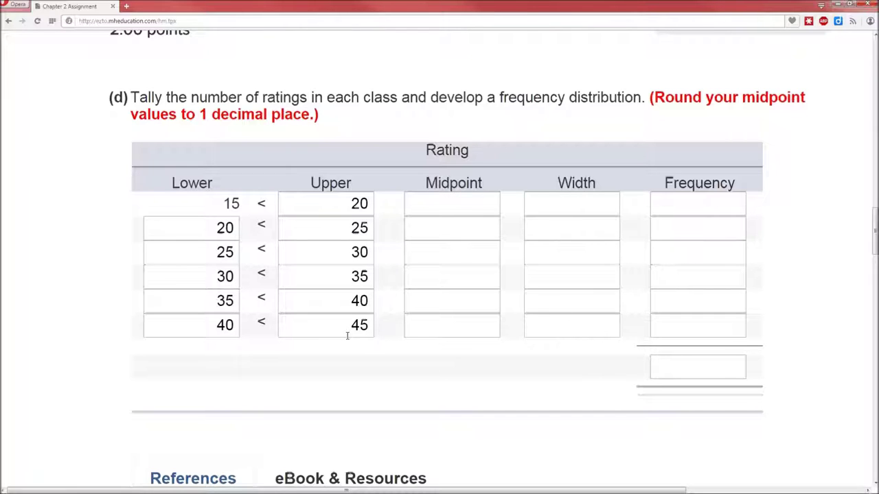
key(alt+Tab)
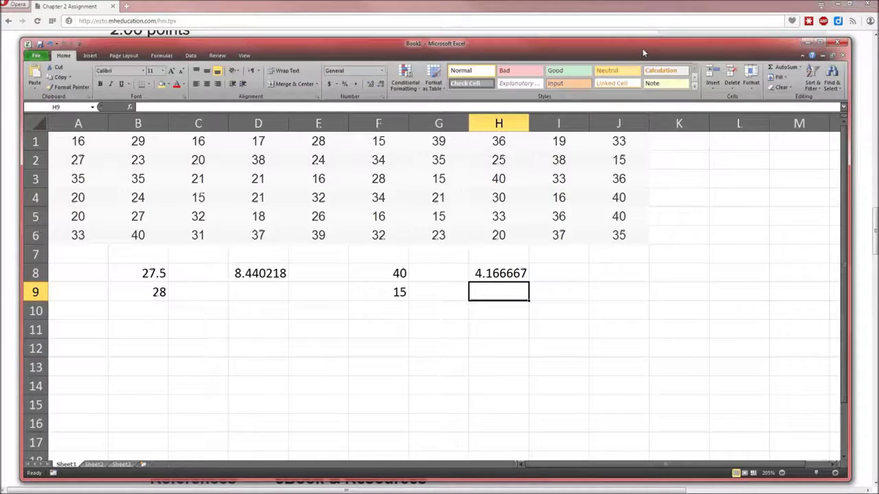
key(alt+Tab)
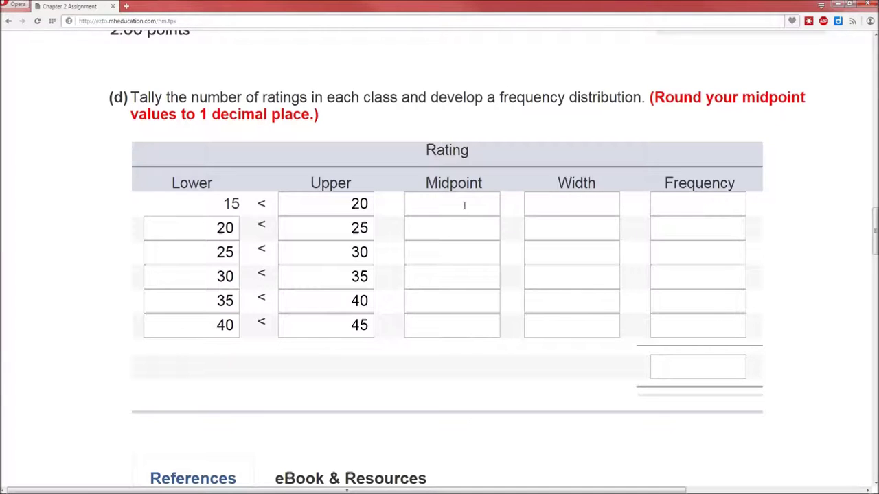
Enter midpoints 17.5, 22.5, 27.5, 32.5, 37.5 and 42.5 for the six classes.
click(464, 205)
text(17.5)
click(435, 230)
text(22.5)
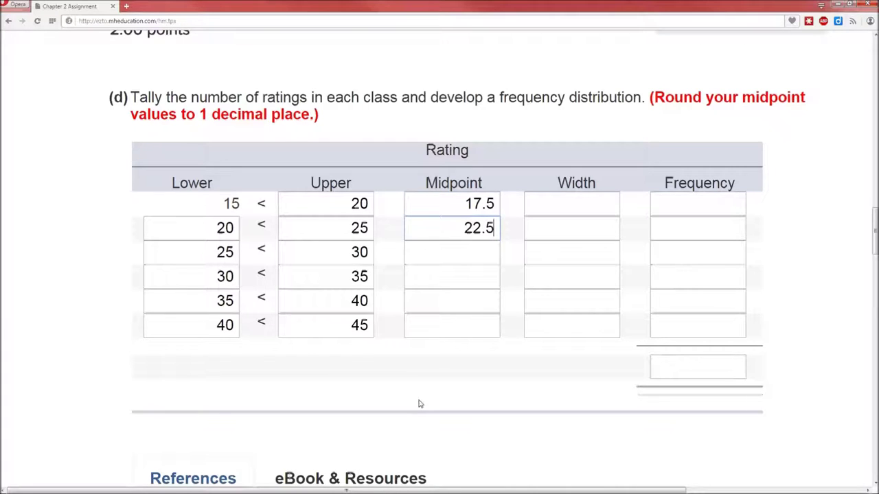
click(459, 252)
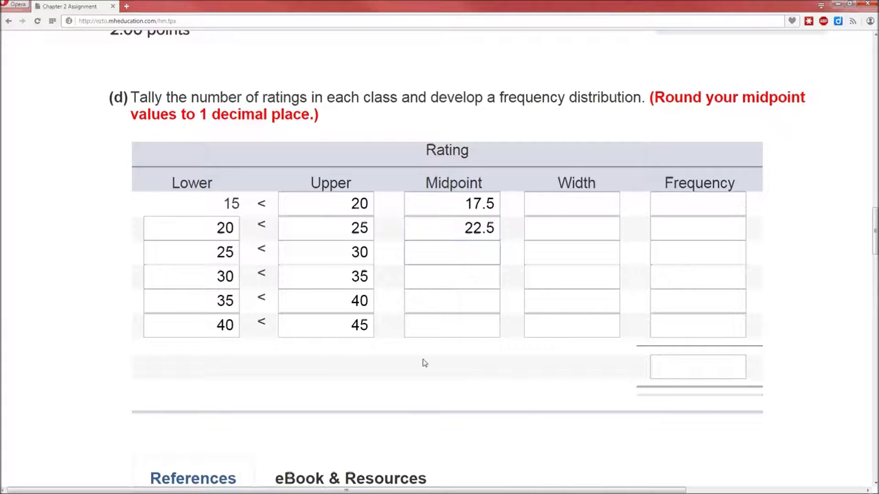
text(27.5)
click(450, 279)
text(32.5)
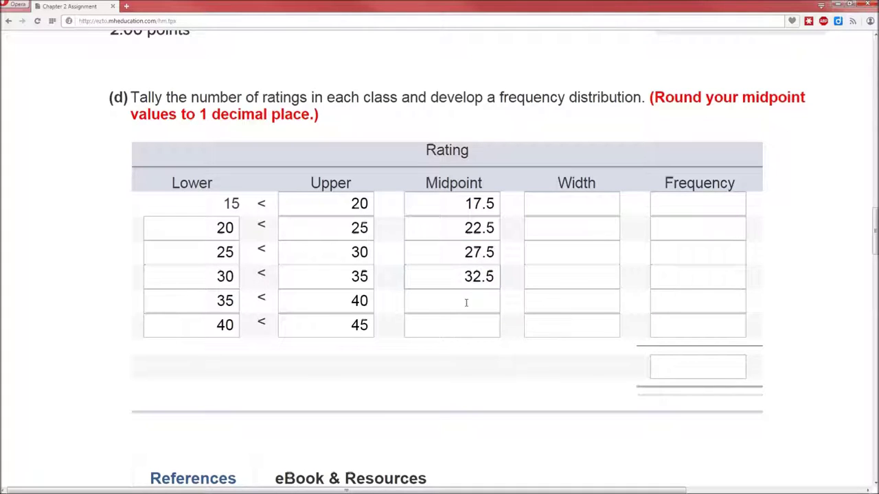
click(467, 303)
text(37.5)
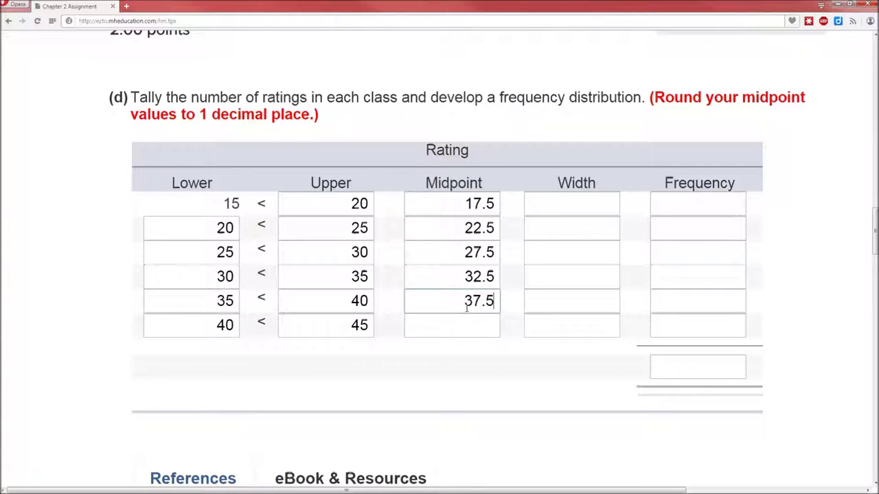
click(463, 327)
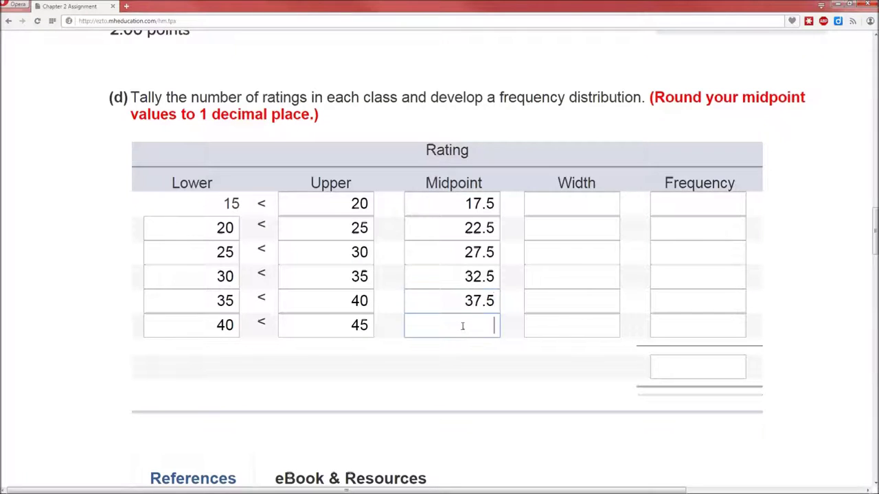
text(42.5)
click(556, 198)
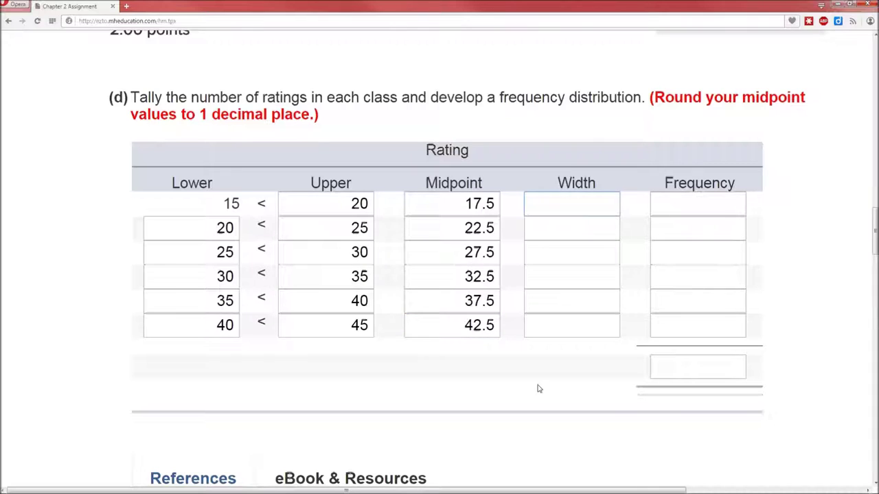
Enter a class width of 5 in all six rows of the question 8(d) frequency table.
text(5)
click(574, 232)
text(5)
click(581, 258)
text(5)
click(578, 278)
text(5)
click(581, 306)
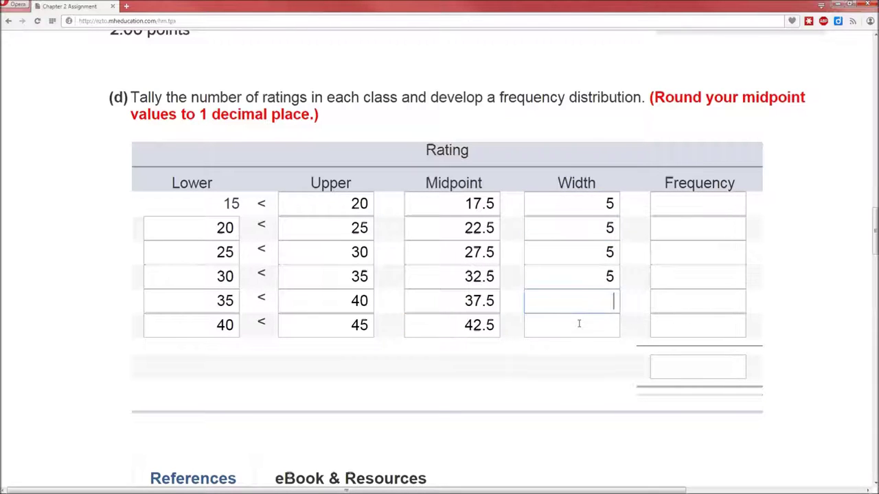
text(5)
click(580, 324)
text(5)
click(704, 207)
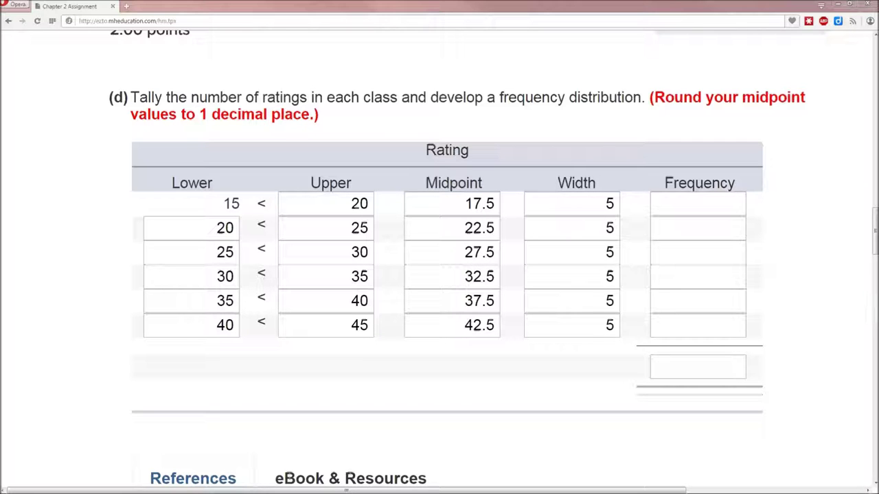
key(alt+Tab)
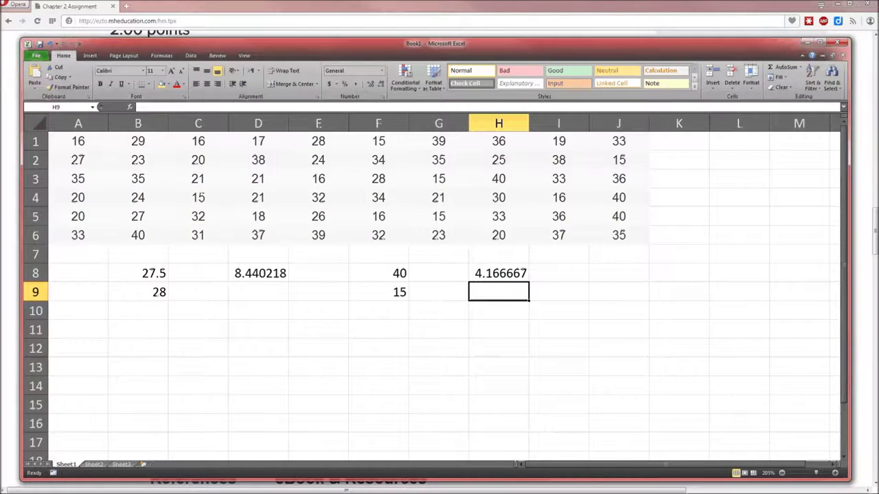
Scan the Excel ratings from A1 to count the 15–20 class, then return to Connect.
click(93, 141)
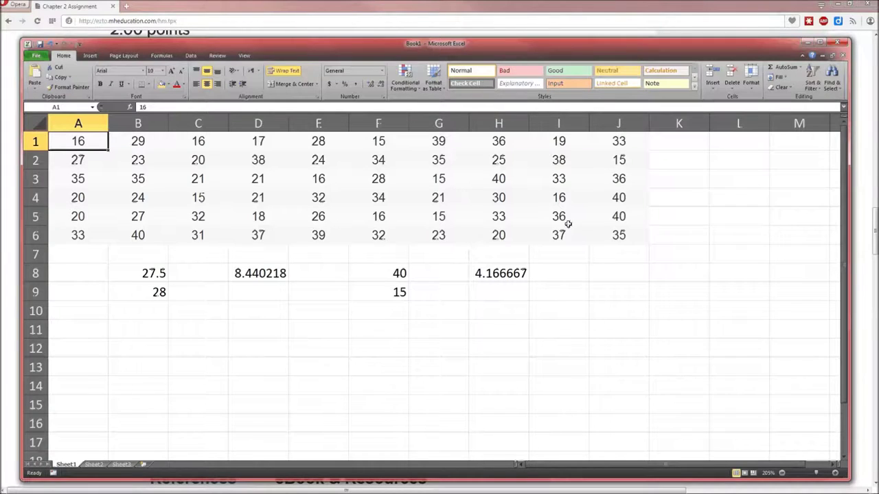
click(547, 113)
Record 13 as the frequency of the 15–20 class.
key(alt+Tab)
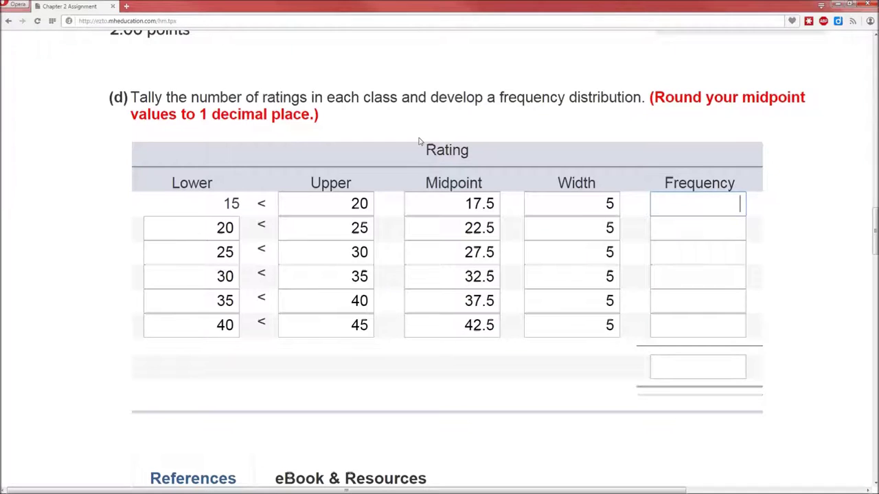
text(13)
click(714, 228)
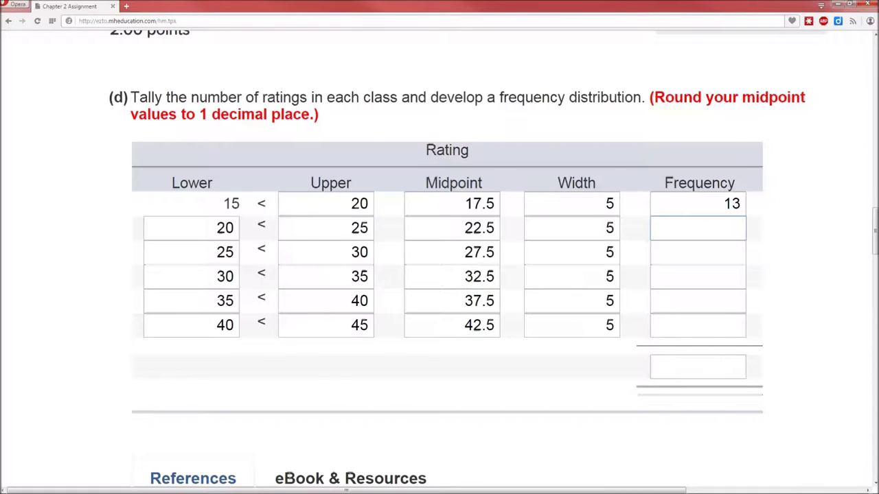
key(alt+Tab)
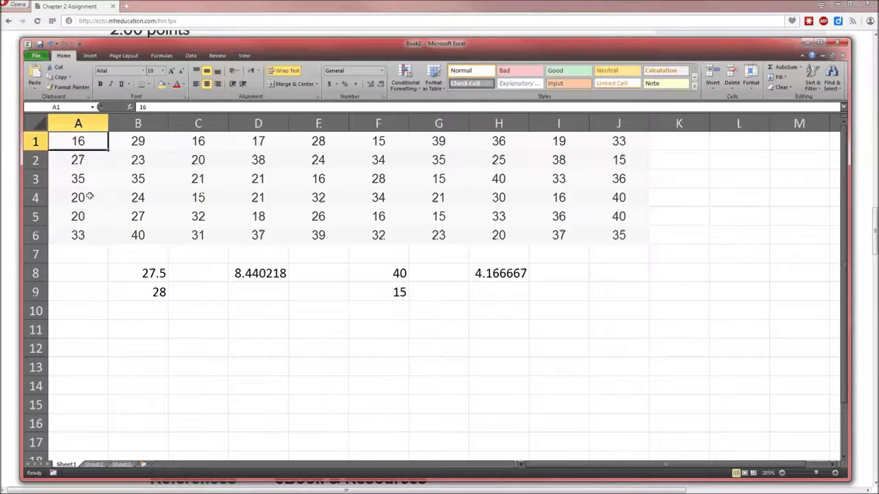
Count the Excel ratings from 20 to 24 for the 20–25 class, then return to Connect.
click(157, 198)
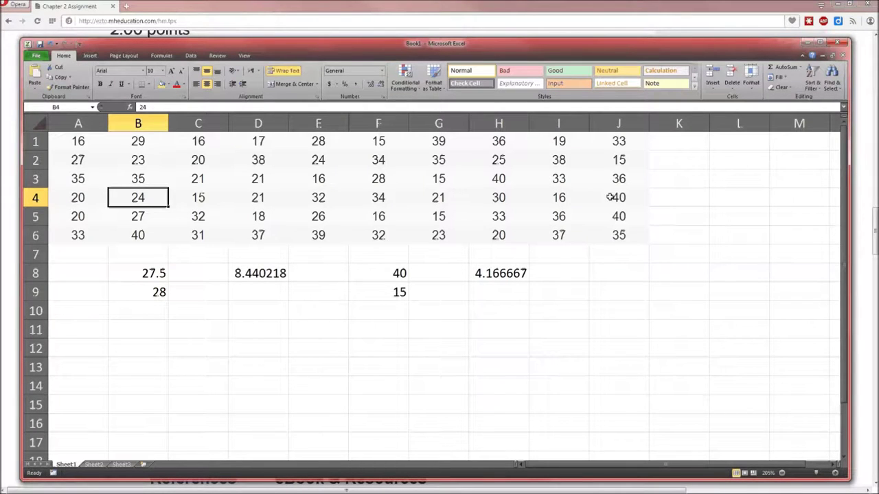
click(574, 29)
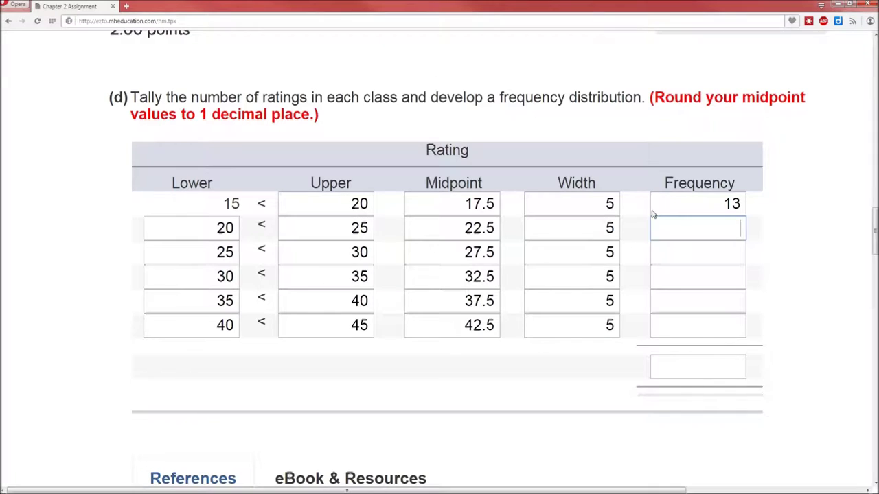
Fill in the remaining frequencies 12, 7, 11, 13, 4 and the total of 60.
text(12)
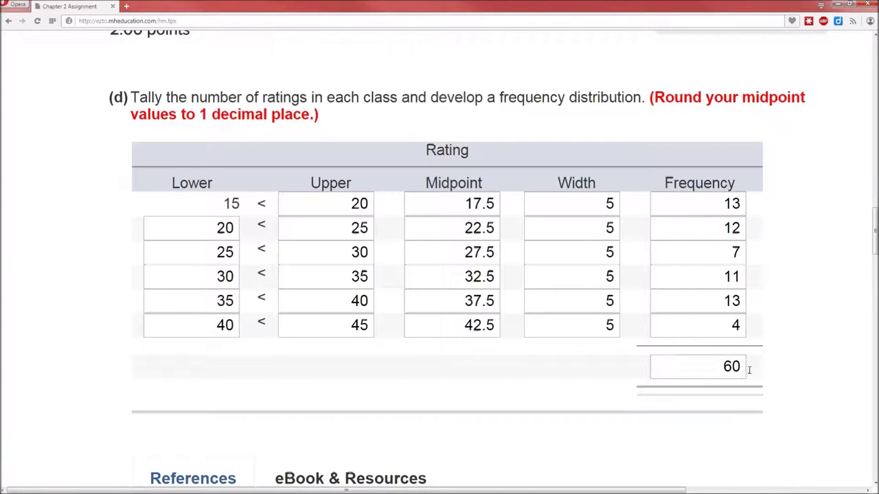
scroll(749, 370, up, 20)
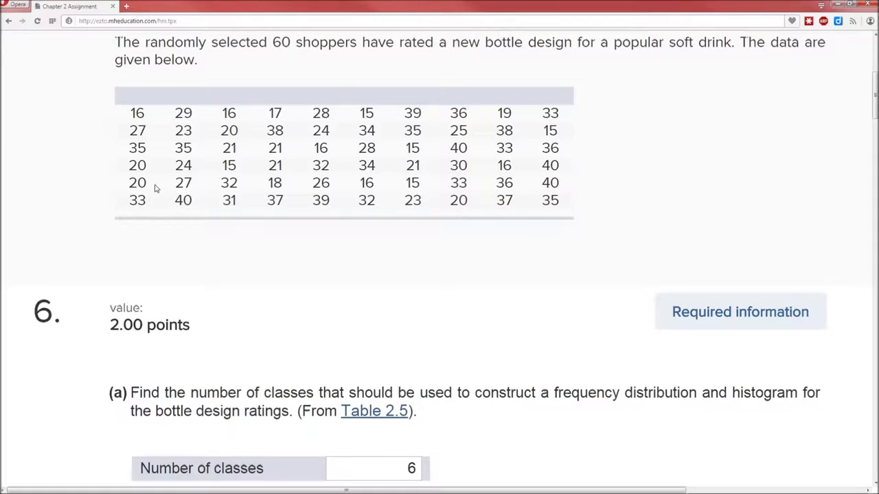
For question 9(e-1), choose the ratings 15–40 histogram with bars 13, 12, 7, 11, 13, 4.
scroll(579, 288, down, 10)
scroll(579, 288, down, 8)
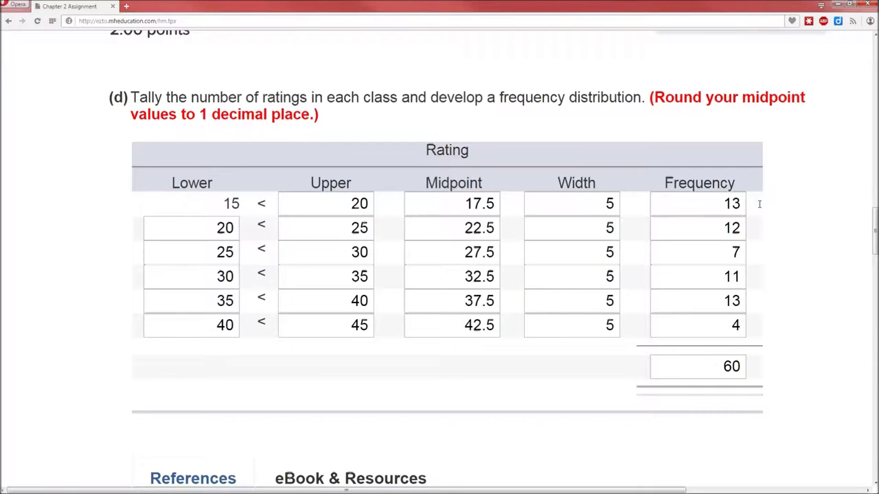
scroll(759, 204, down, 9)
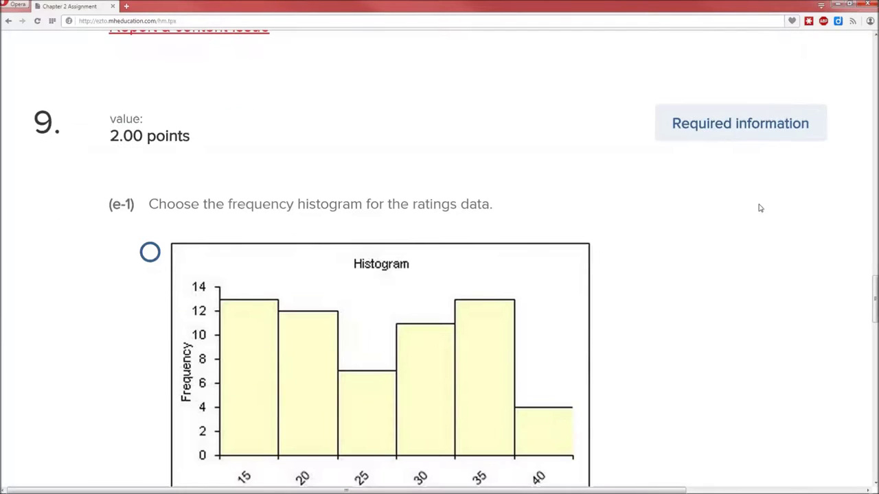
scroll(760, 208, down, 1)
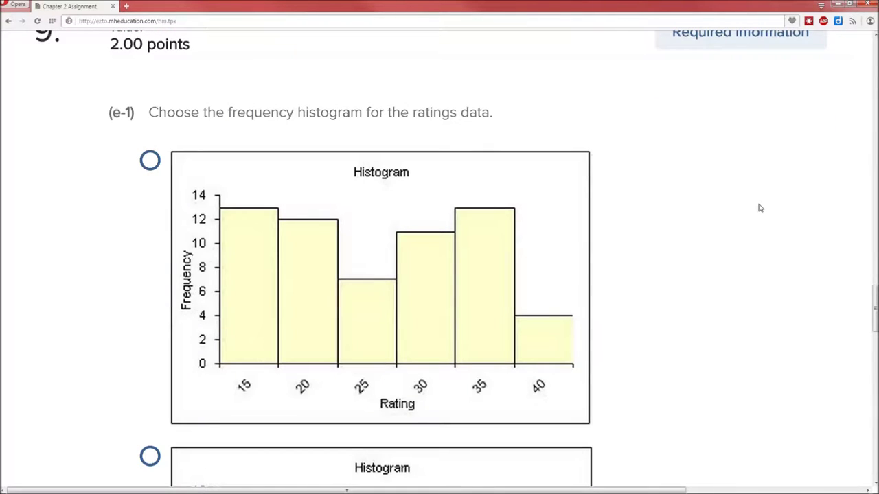
scroll(759, 208, down, 6)
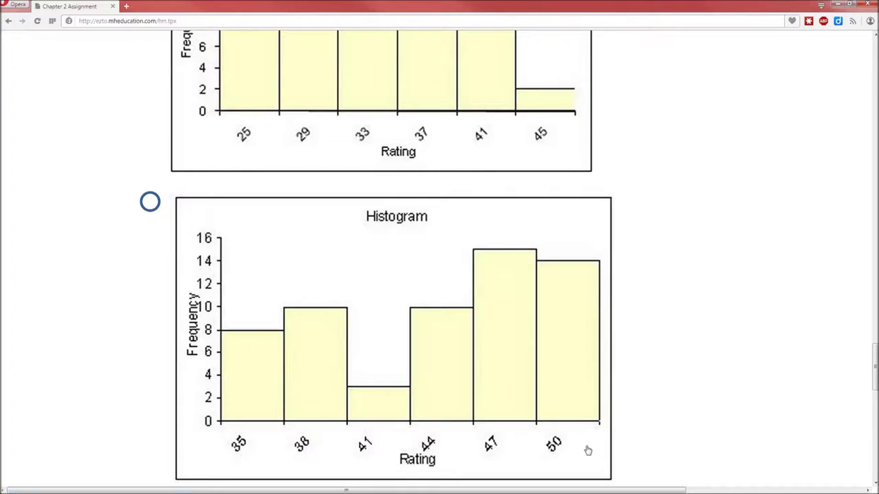
scroll(651, 392, up, 4)
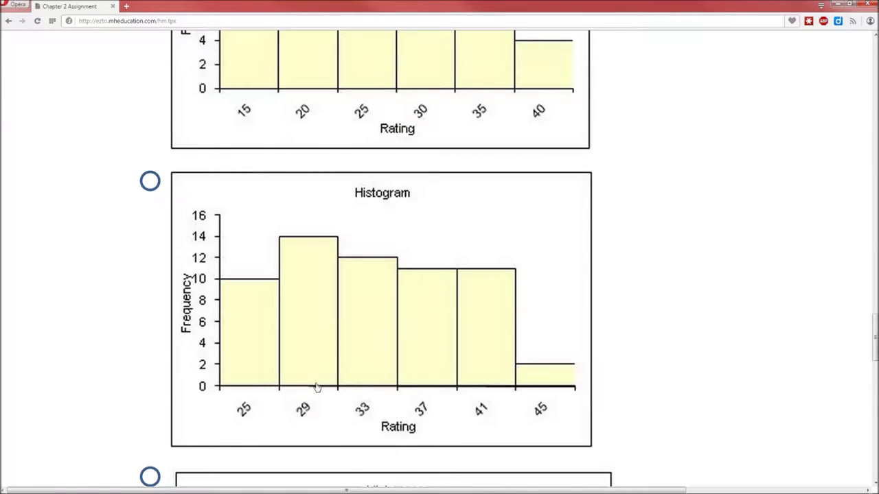
scroll(251, 421, up, 4)
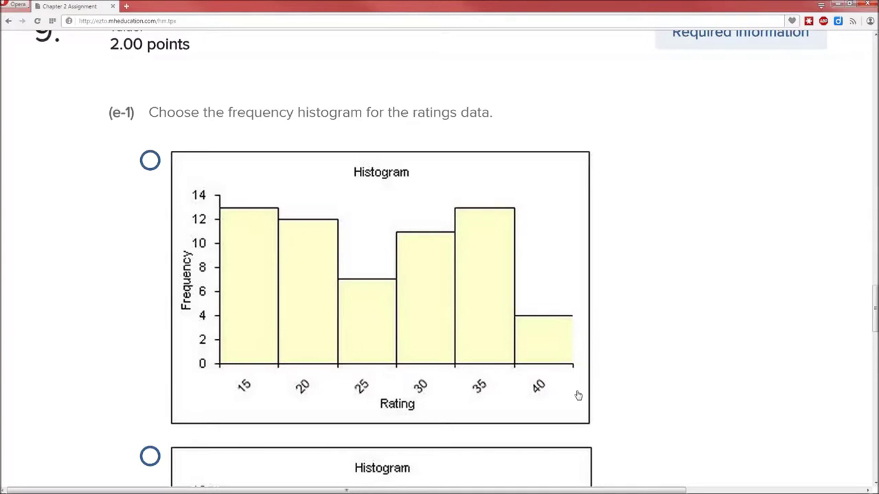
scroll(578, 395, down, 5)
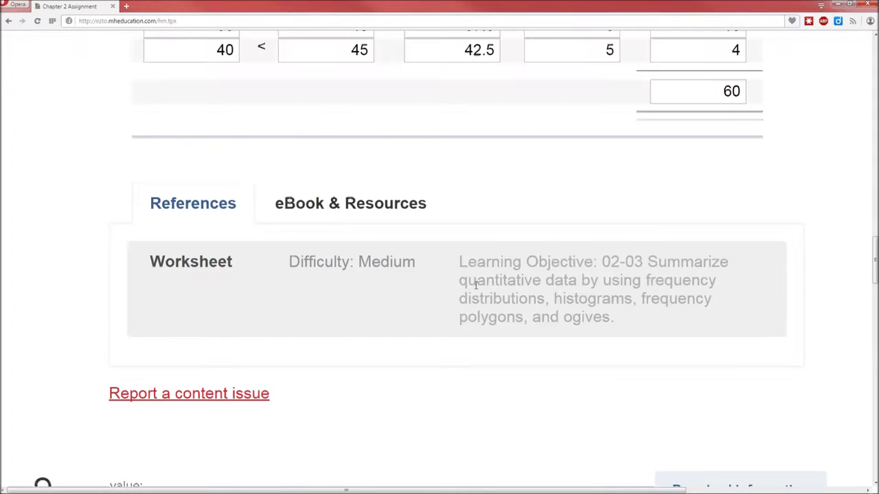
scroll(477, 285, up, 4)
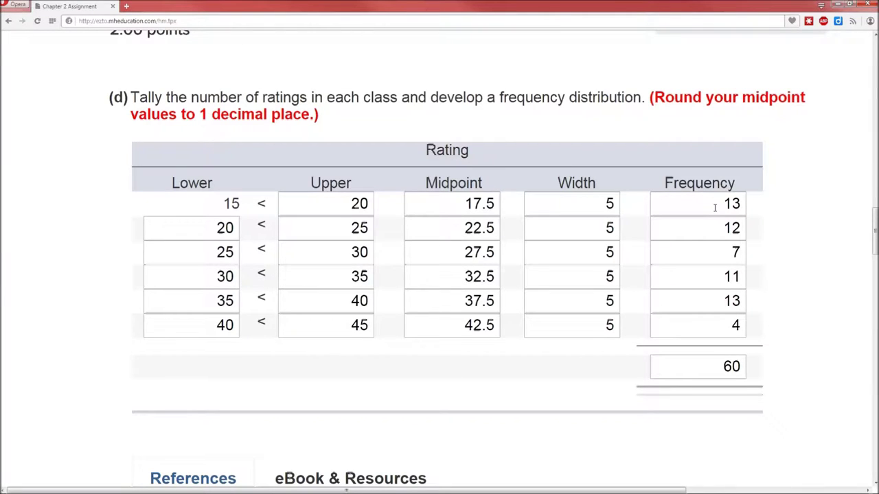
scroll(286, 216, down, 10)
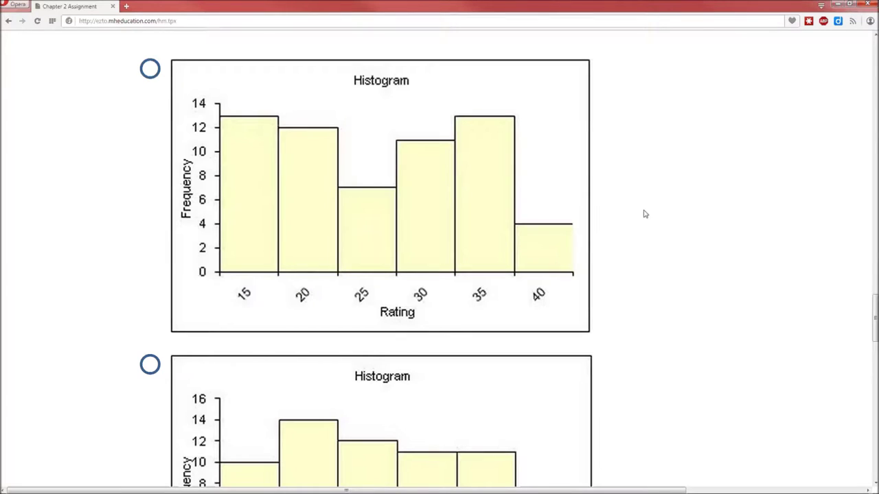
scroll(694, 205, up, 8)
scroll(694, 205, up, 5)
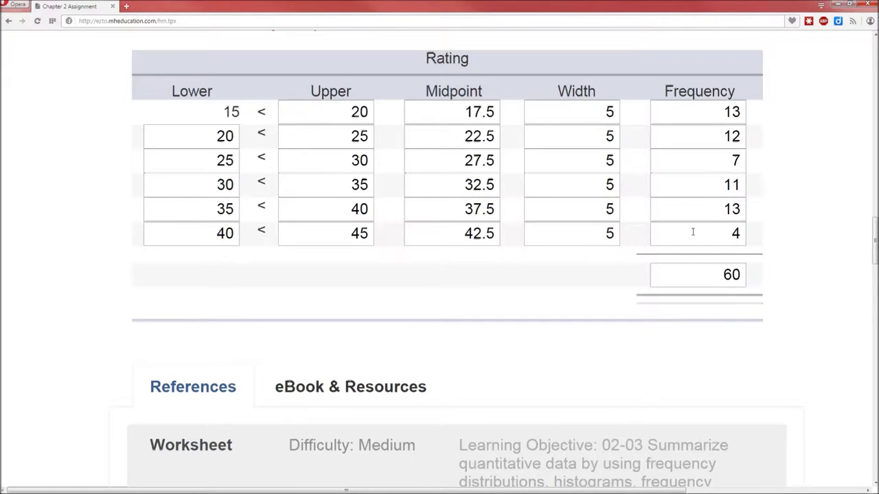
scroll(687, 249, down, 4)
scroll(683, 250, down, 7)
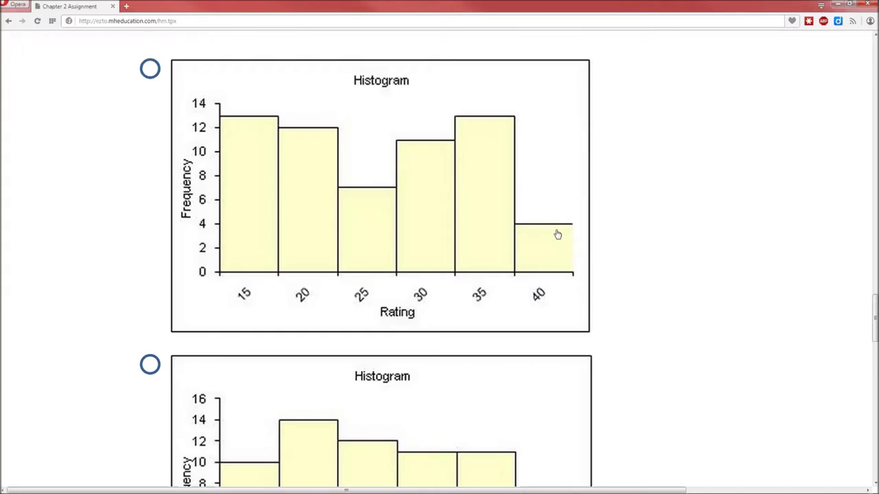
click(151, 71)
scroll(139, 108, up, 1)
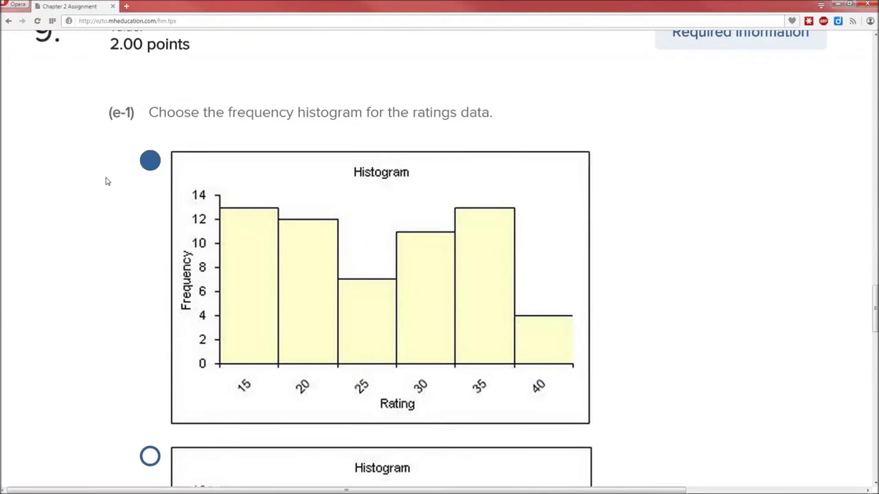
scroll(105, 181, down, 10)
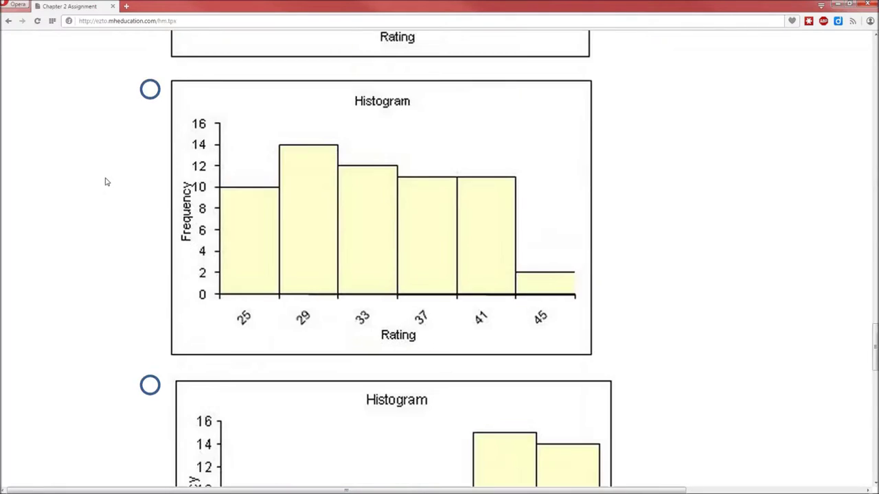
Answer FALSE to question 10(e-2), 'Distribution shape is skewed left'.
scroll(103, 187, down, 4)
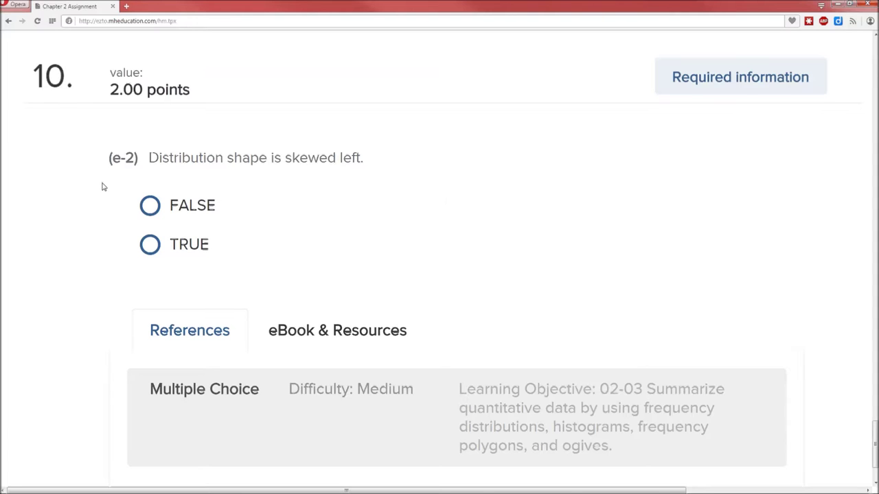
scroll(103, 186, up, 6)
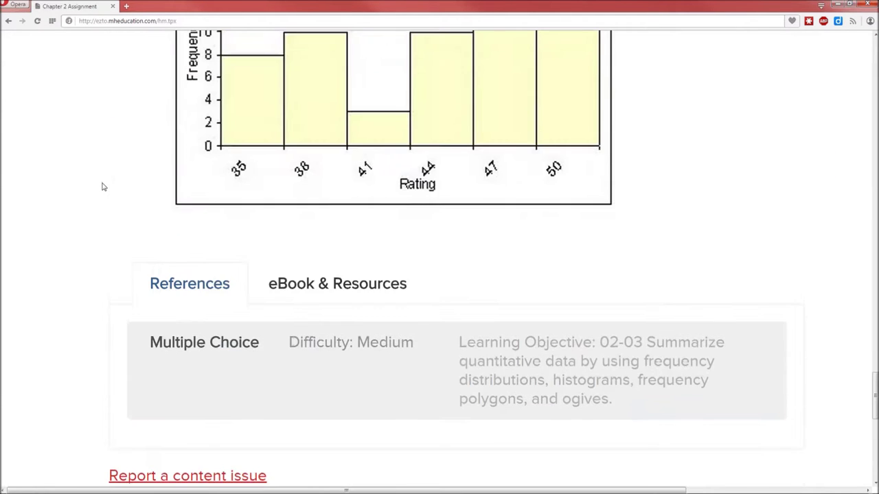
scroll(103, 186, up, 5)
scroll(103, 186, up, 5)
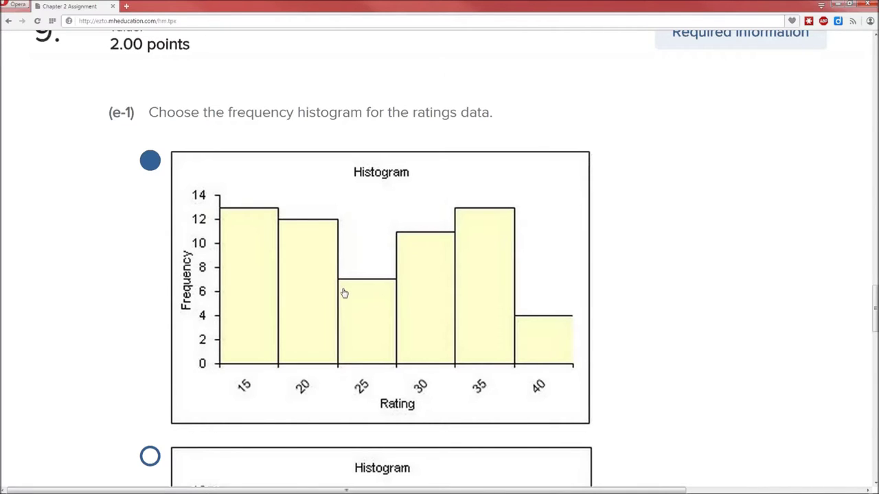
scroll(334, 291, down, 15)
scroll(303, 327, down, 4)
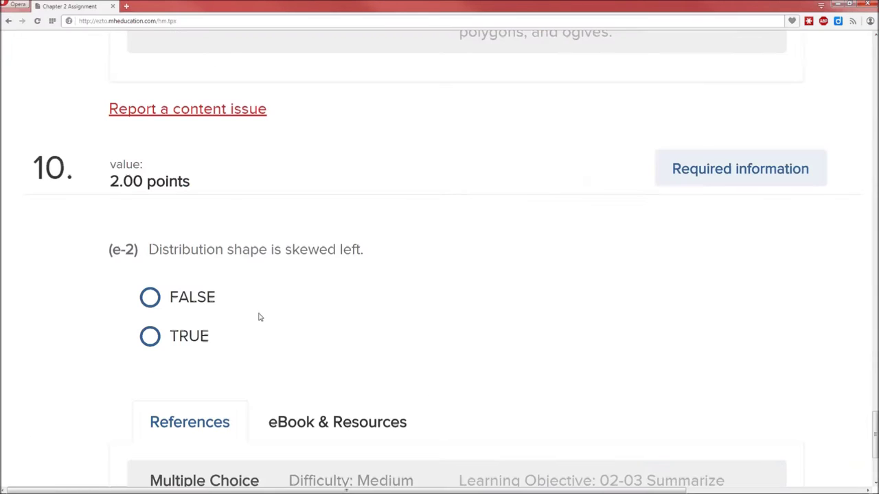
click(147, 298)
scroll(451, 338, up, 18)
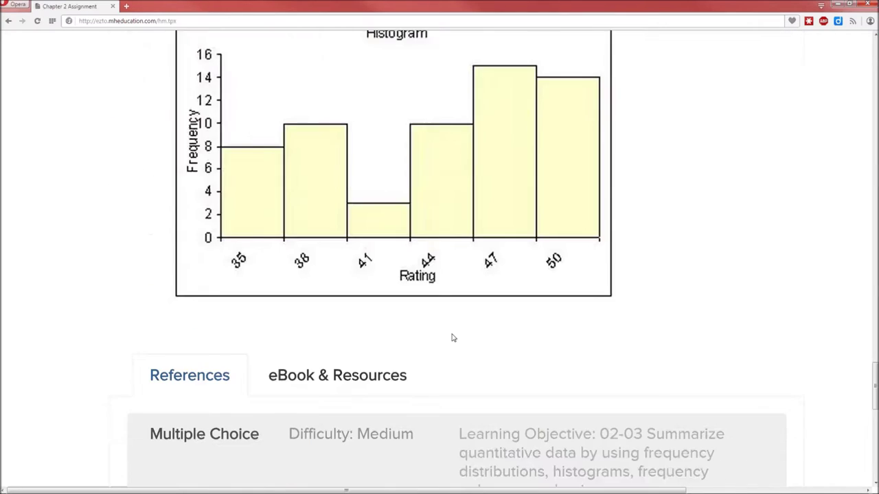
scroll(453, 339, down, 6)
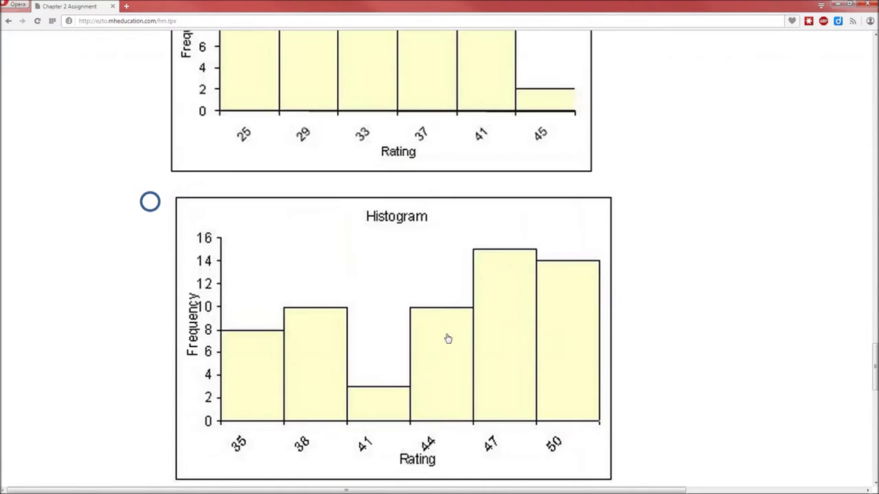
scroll(448, 338, up, 7)
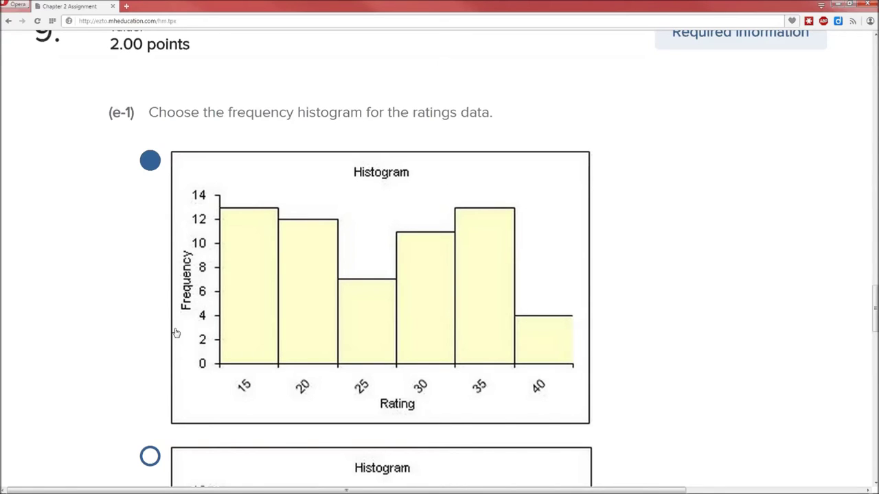
scroll(176, 332, down, 10)
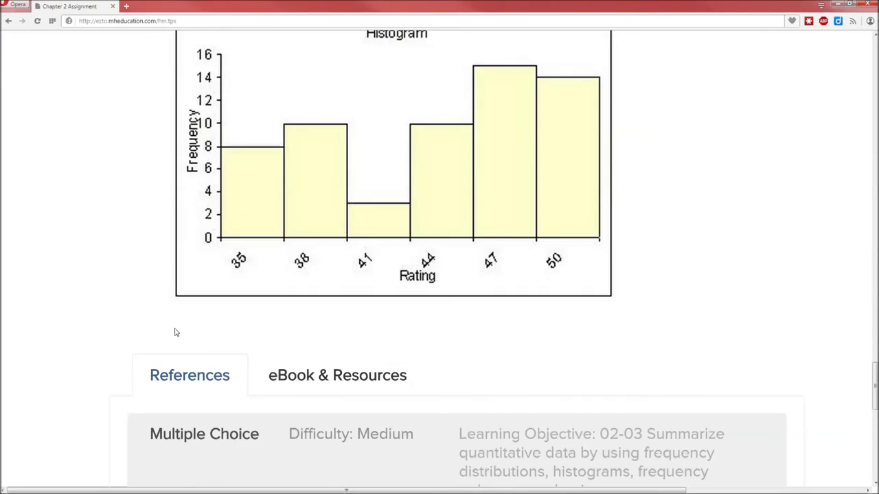
scroll(176, 333, down, 2)
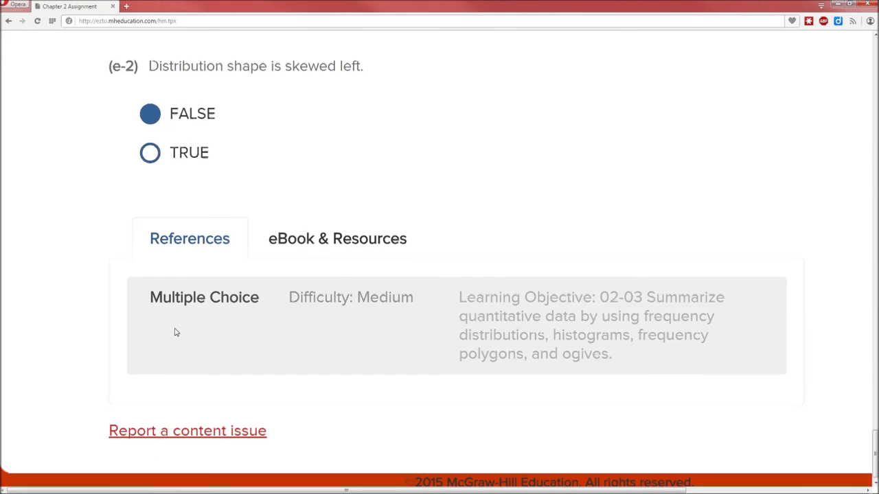
scroll(192, 335, up, 3)
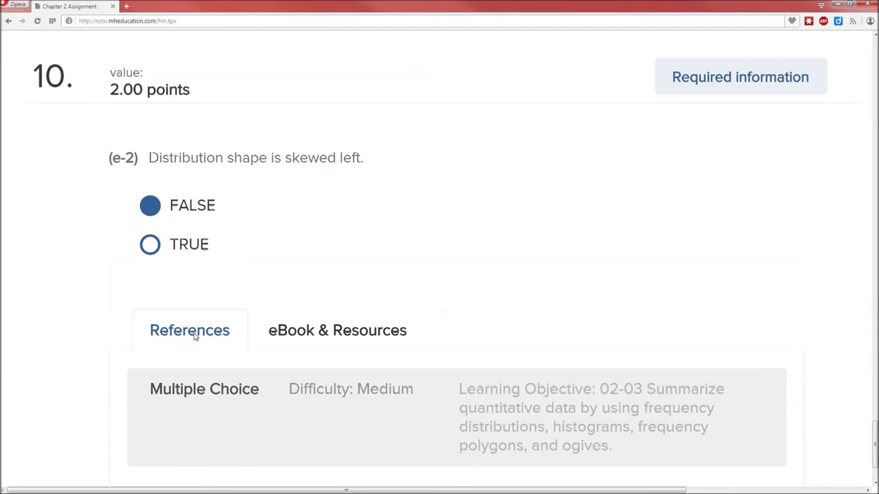